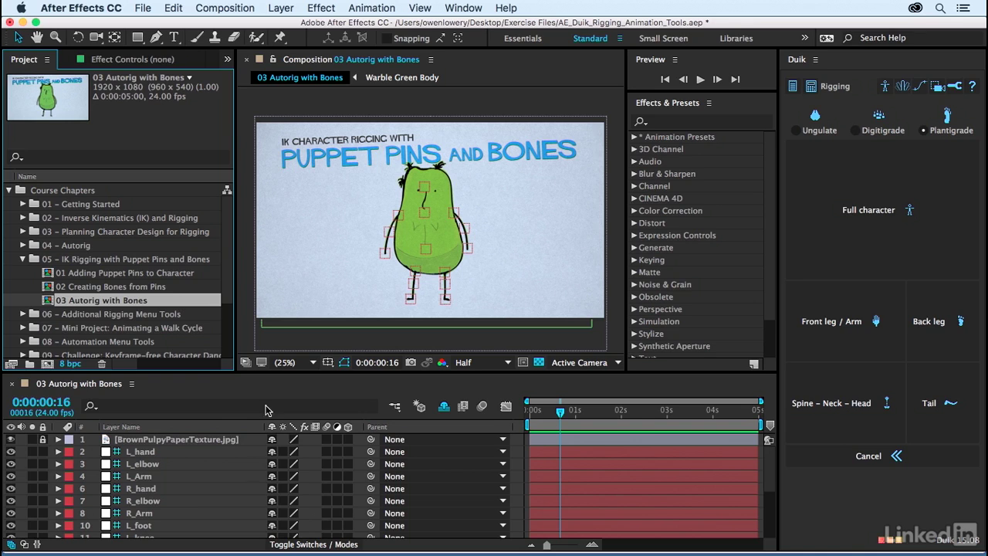
Start a full-character Plantigrade Auto-Rig on all bone layers from L_hand through Head
{"action": "left_click", "coordinate": [185, 454]}
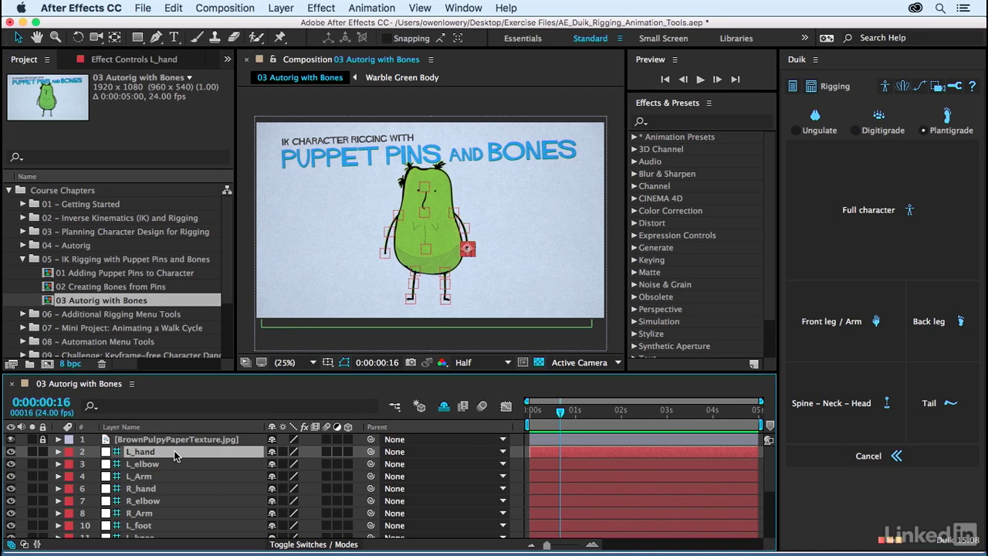
{"action": "scroll", "coordinate": [173, 491], "scroll_direction": "down", "scroll_amount": 5}
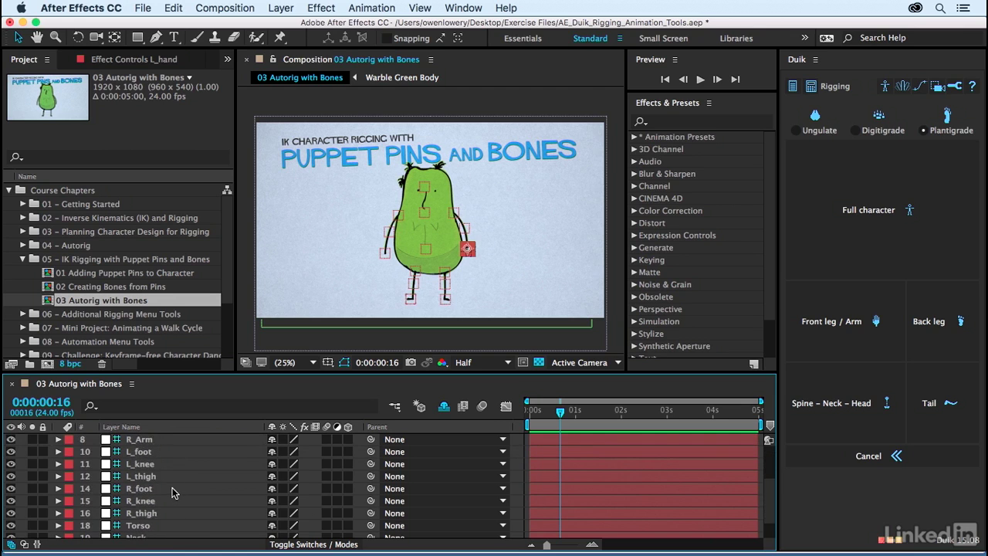
{"action": "left_click", "coordinate": [155, 521], "text": "shift"}
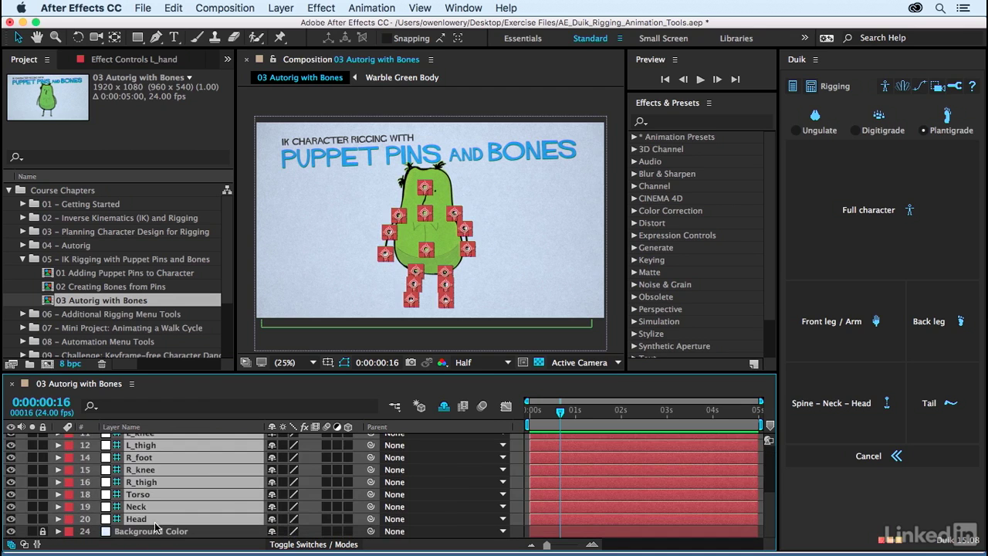
{"action": "scroll", "coordinate": [174, 522], "scroll_direction": "up", "scroll_amount": 5}
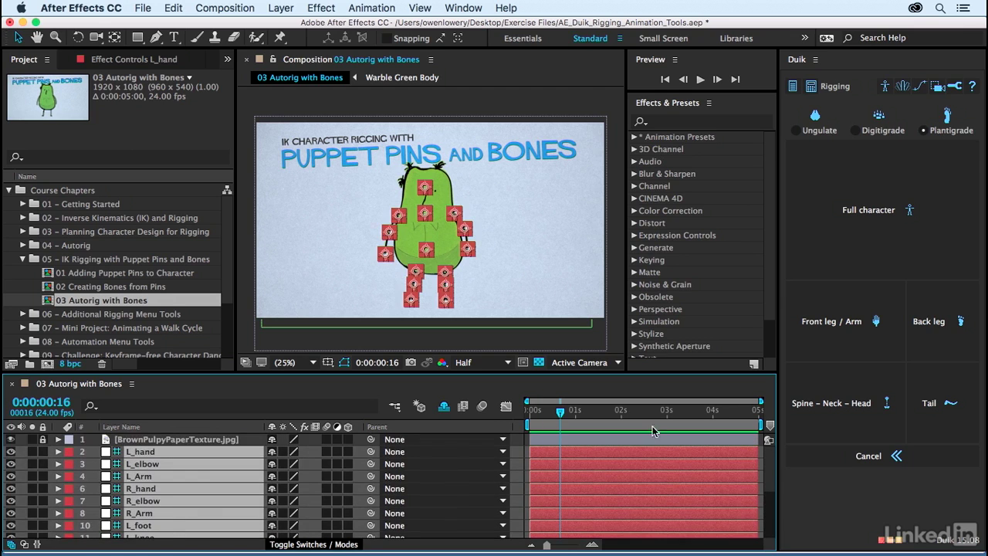
{"action": "left_click", "coordinate": [886, 87]}
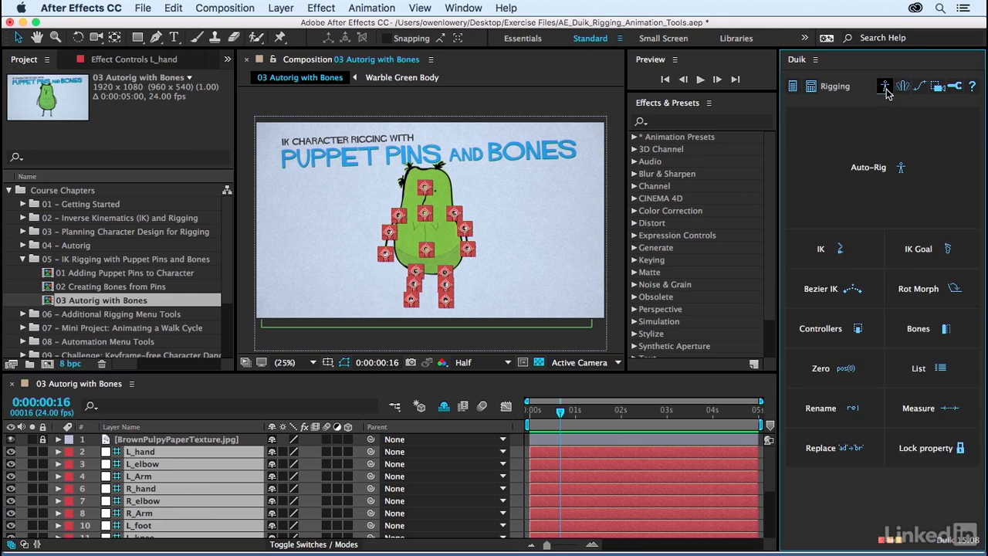
{"action": "left_click", "coordinate": [885, 199]}
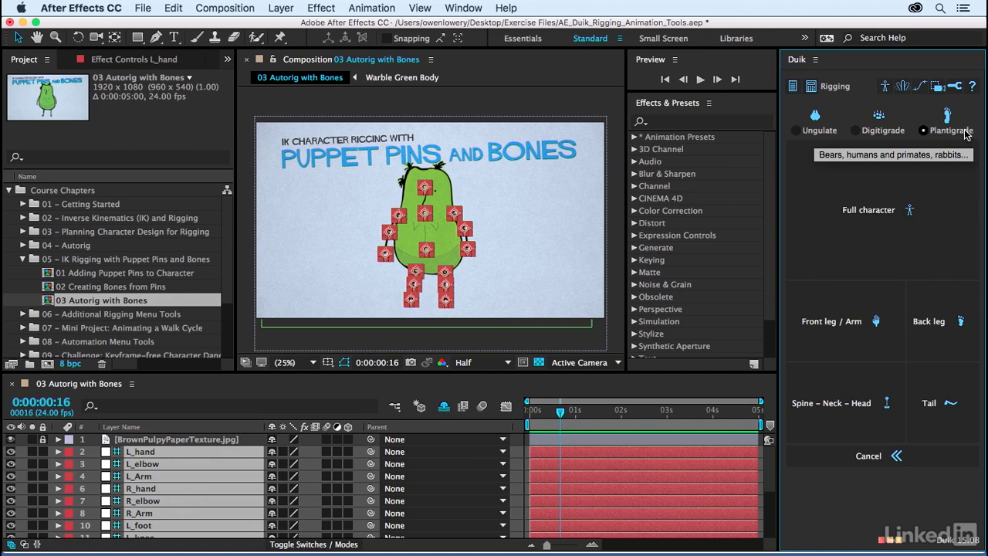
{"action": "left_click", "coordinate": [845, 232]}
{"action": "left_click_drag", "start_coordinate": [844, 133], "coordinate": [767, 160]}
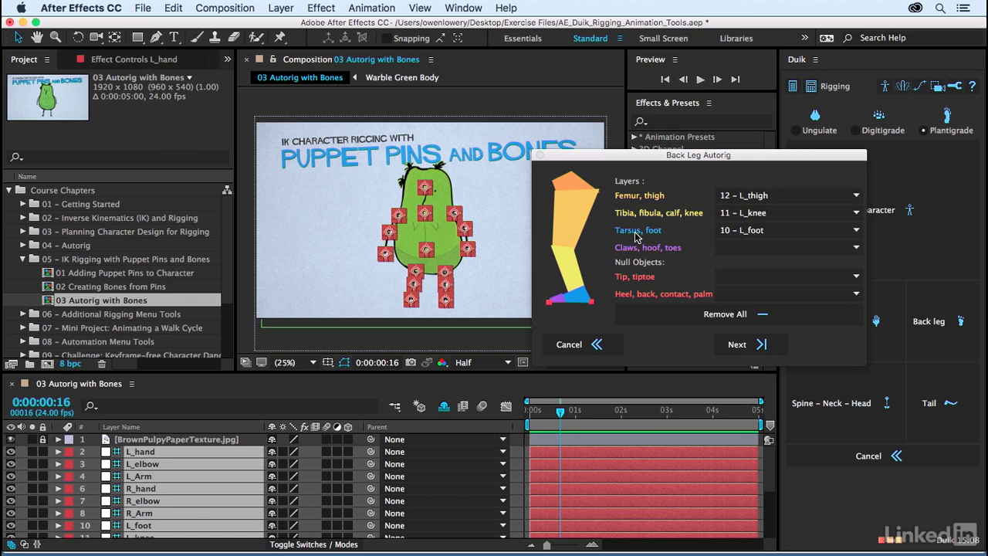
Accept the detected thigh, knee and foot layers for both legs and the arm, elbow and hand layers for both arms
{"action": "left_click", "coordinate": [759, 346]}
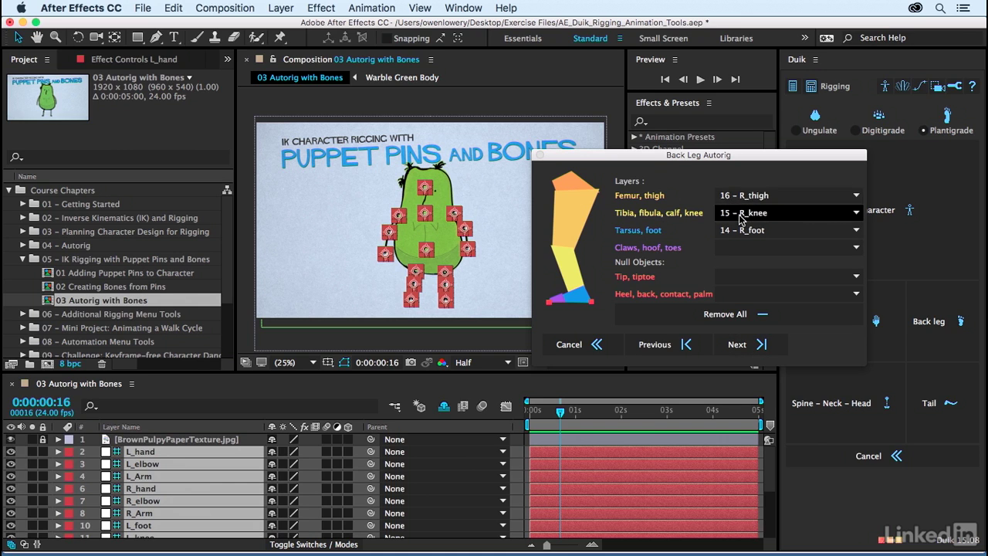
{"action": "left_click", "coordinate": [757, 345]}
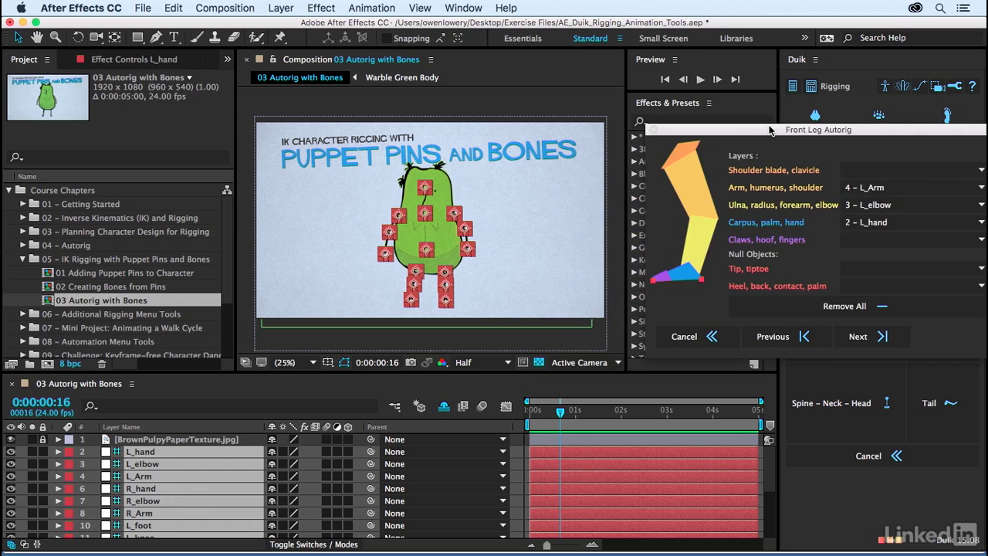
{"action": "left_click_drag", "start_coordinate": [758, 132], "coordinate": [646, 153]}
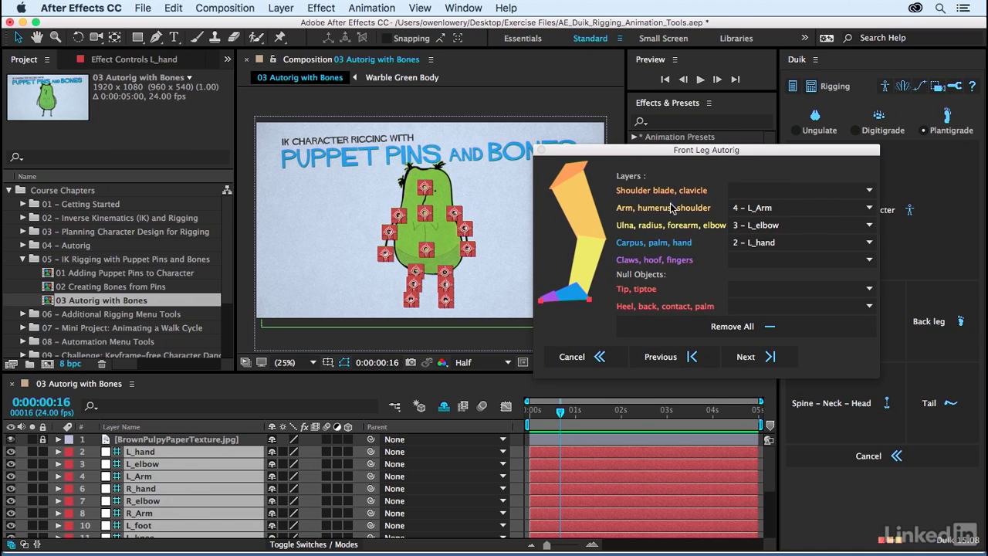
{"action": "left_click", "coordinate": [769, 359]}
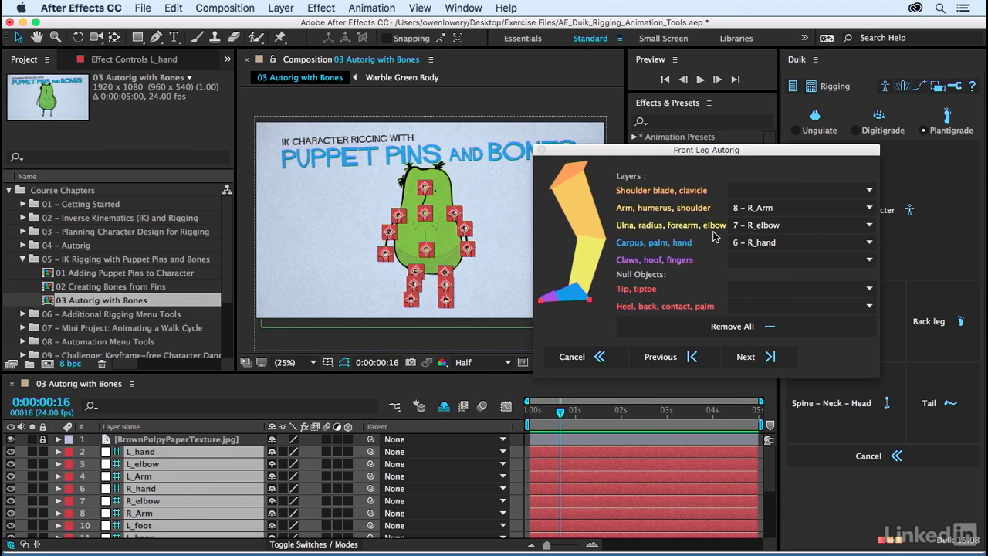
{"action": "left_click", "coordinate": [751, 360]}
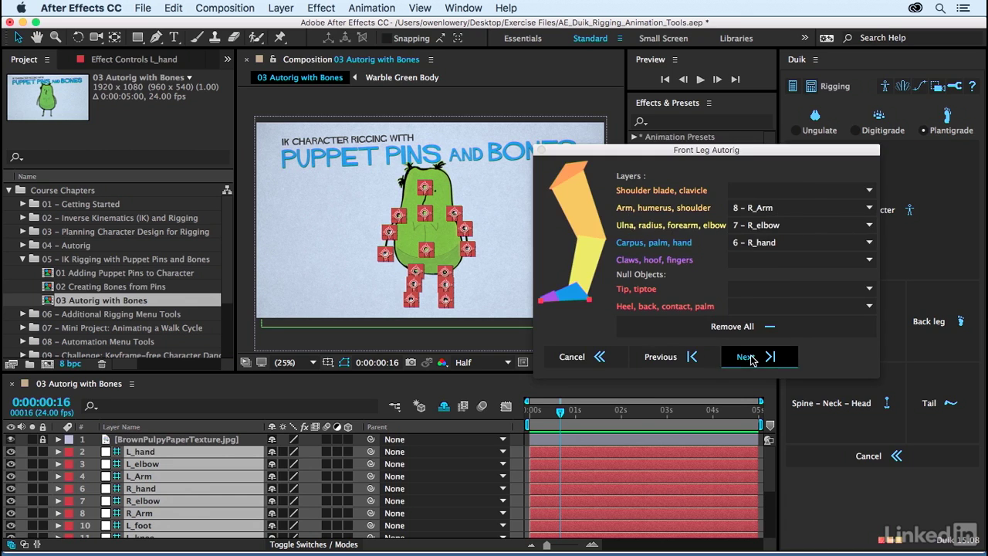
Accept the detected head, neck and torso layers for the spine, then clear all tail layers and generate the rig
{"action": "left_click_drag", "start_coordinate": [719, 146], "coordinate": [686, 174]}
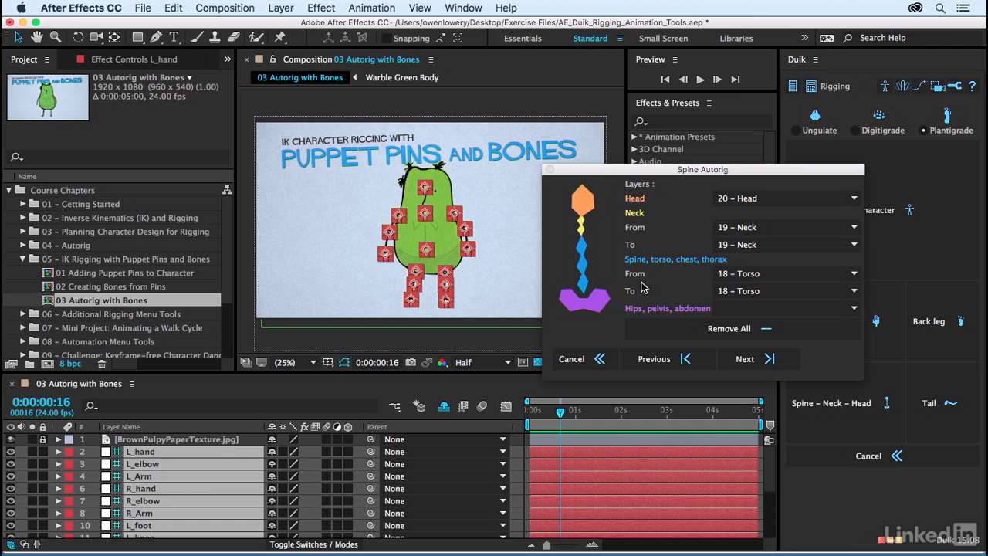
{"action": "left_click", "coordinate": [771, 360]}
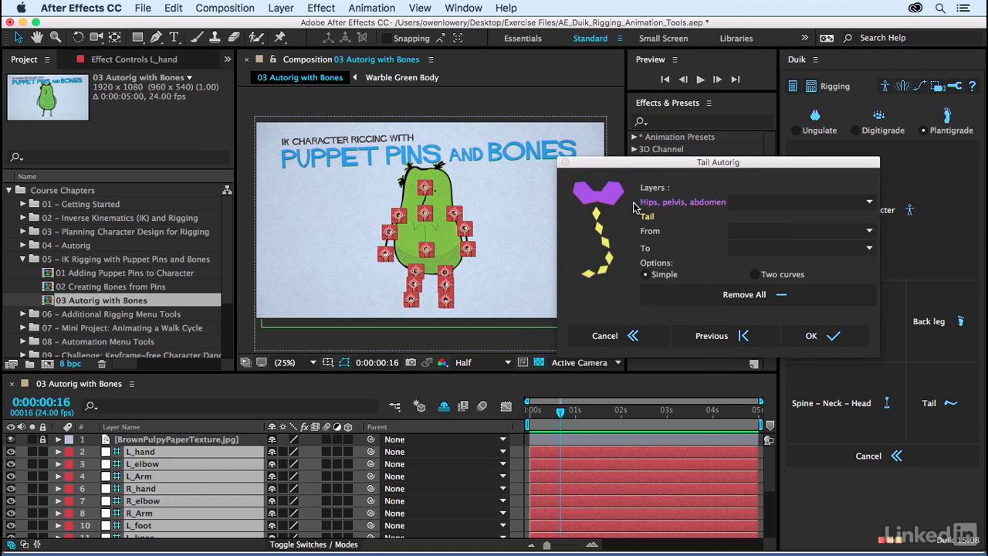
{"action": "left_click", "coordinate": [727, 301]}
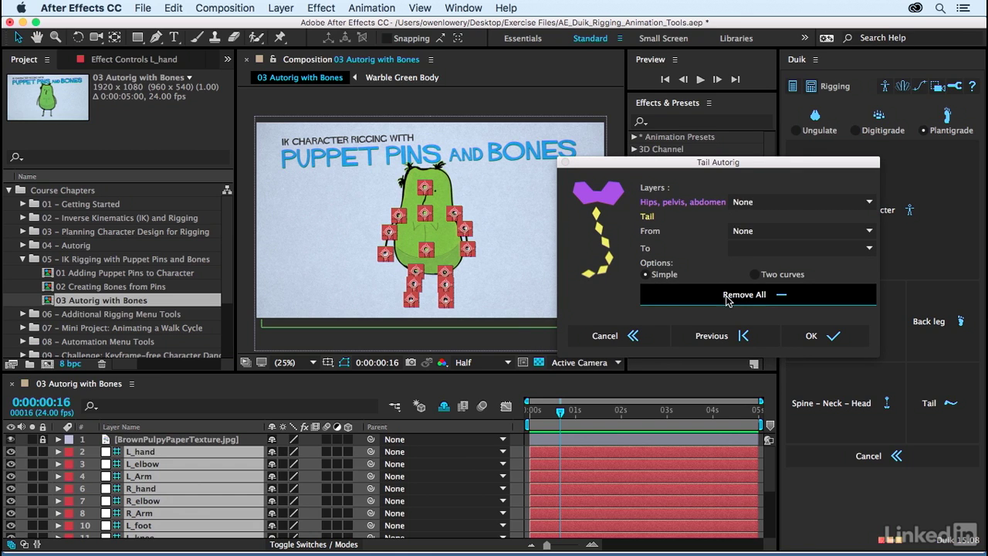
{"action": "left_click", "coordinate": [828, 337]}
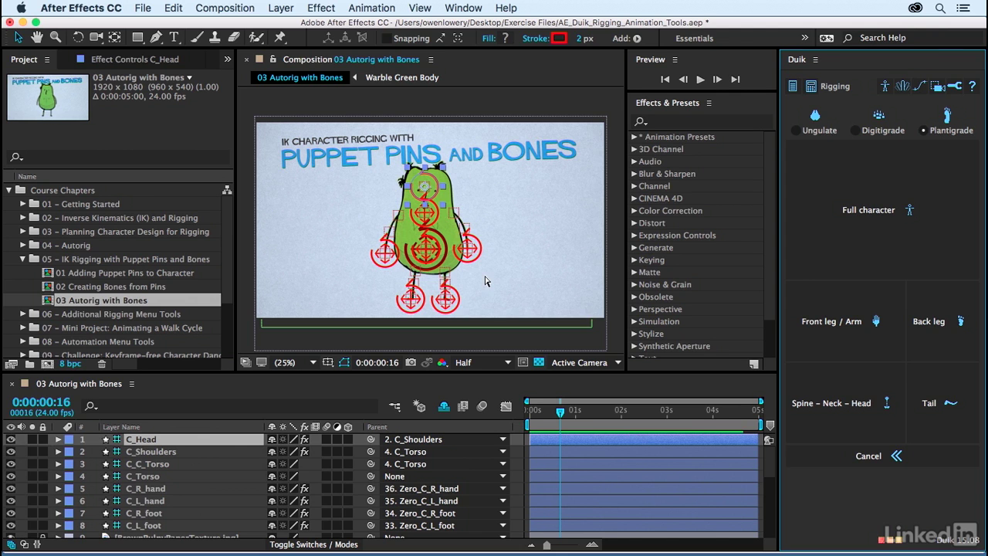
Examine the generated controllers on the character's head, torso, hands and feet at 50% magnification
{"action": "key", "text": "period"}
{"action": "key", "text": "h"}
{"action": "scroll", "coordinate": [365, 218], "scroll_direction": "down", "scroll_amount": 5}
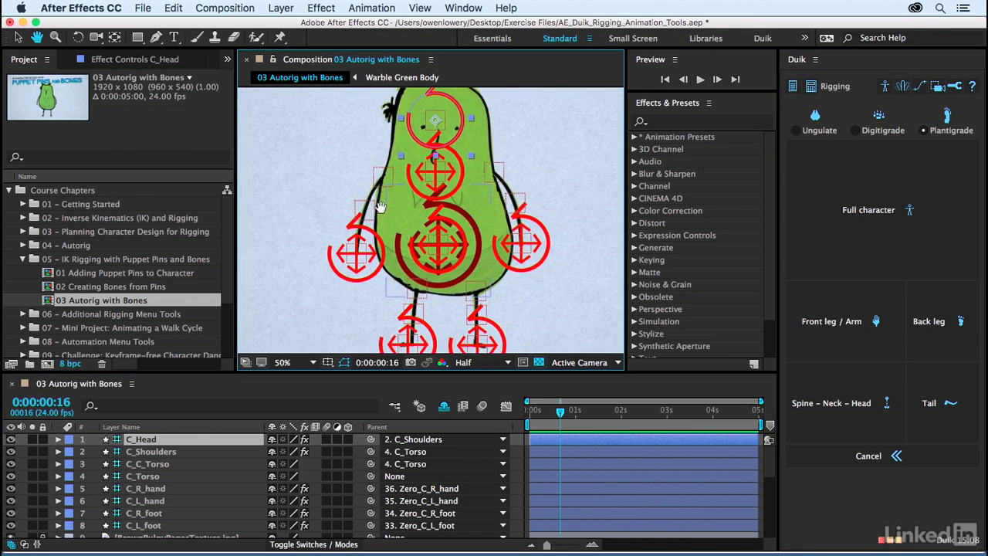
{"action": "key", "text": "v"}
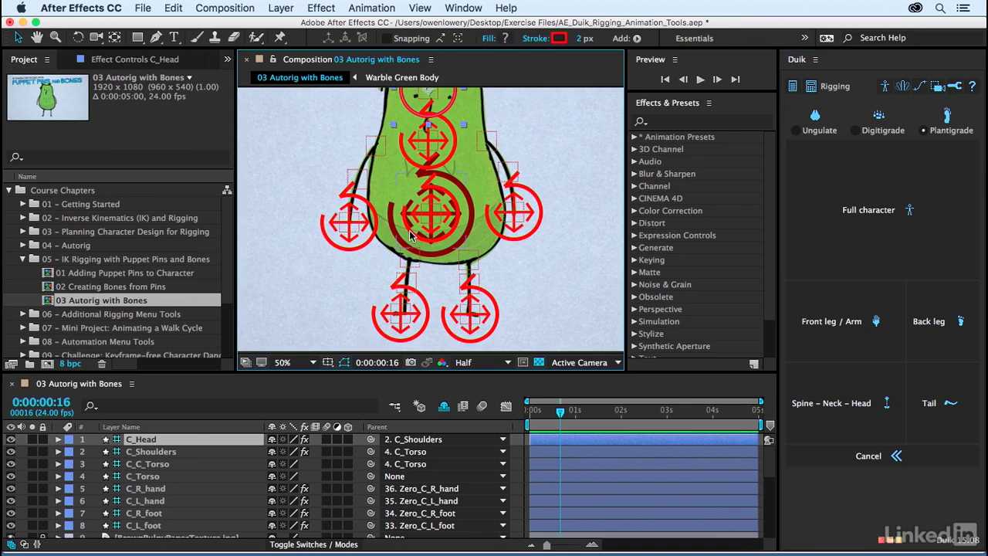
{"action": "key", "text": "h"}
{"action": "scroll", "coordinate": [399, 179], "scroll_direction": "up", "scroll_amount": 2}
{"action": "scroll", "coordinate": [398, 179], "scroll_direction": "down", "scroll_amount": 1}
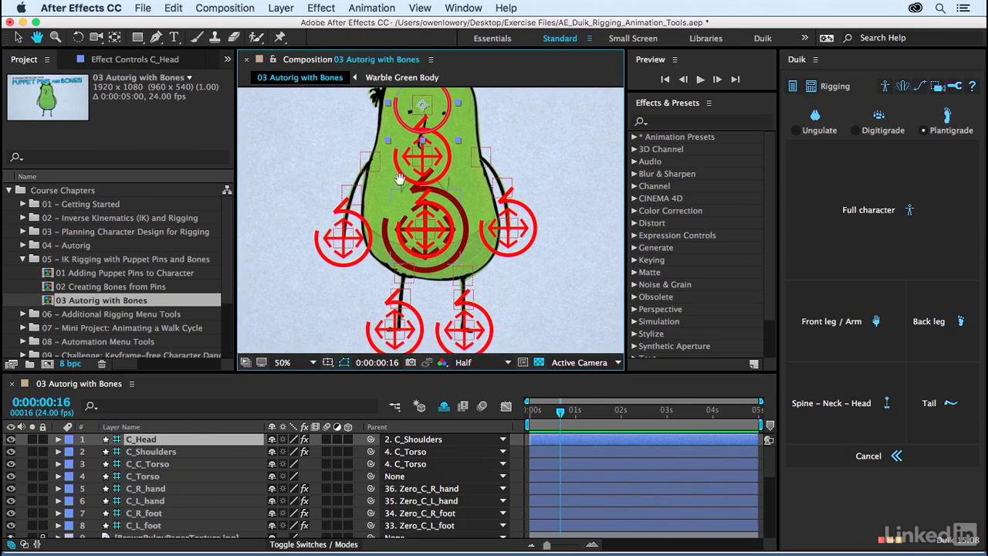
{"action": "key", "text": "v"}
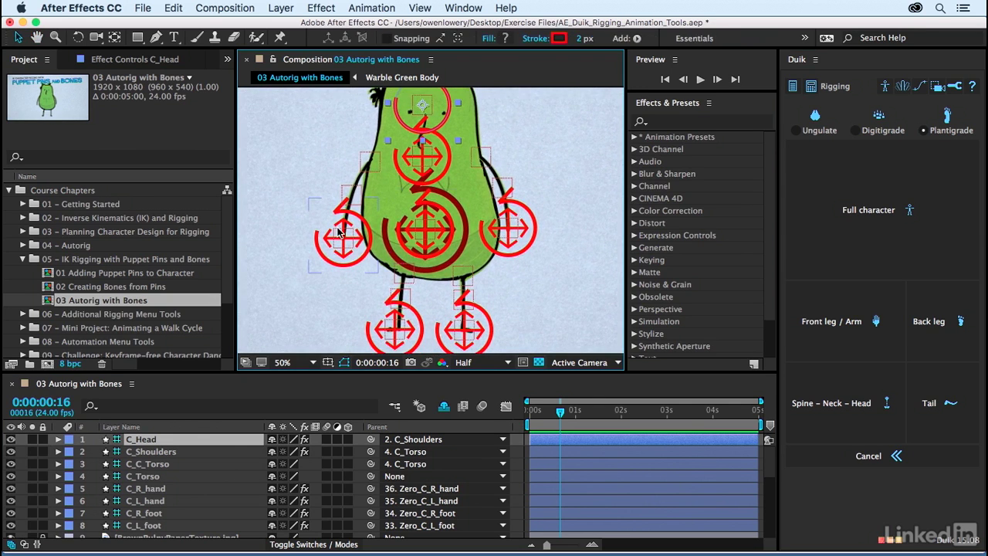
Update all controllers from C_Head through C_L_foot to Medium size and White color, with the scale indicator disabled
{"action": "left_click", "coordinate": [145, 442]}
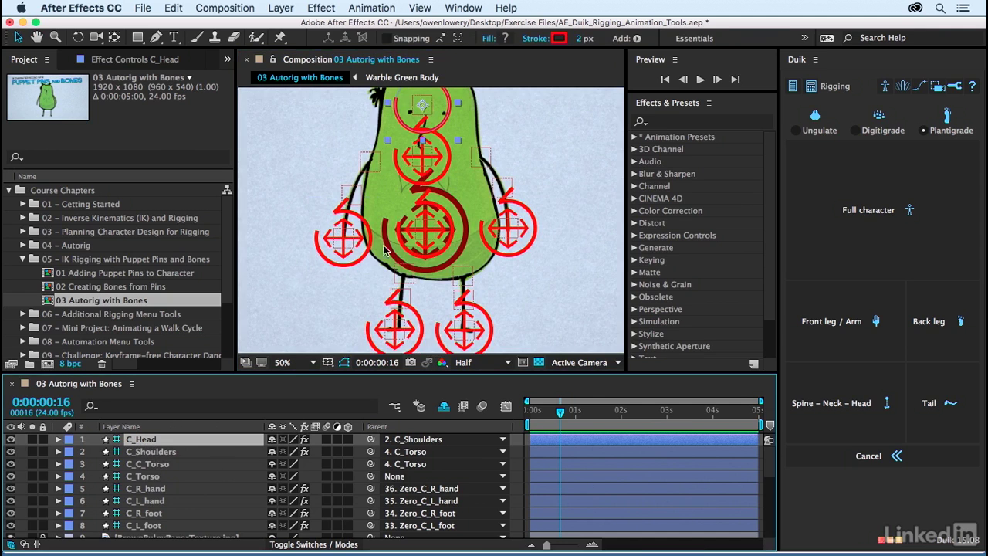
{"action": "scroll", "coordinate": [162, 541], "scroll_direction": "down", "scroll_amount": 1}
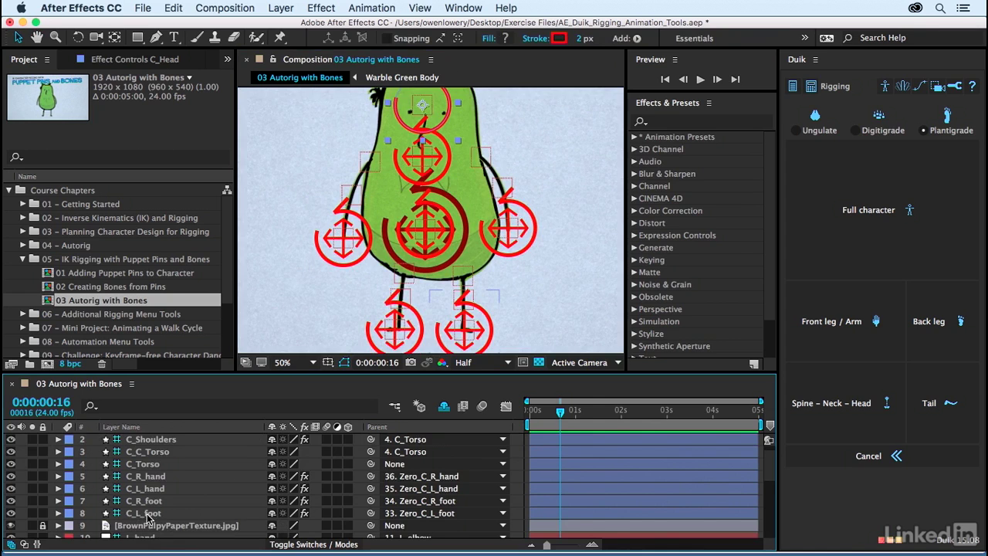
{"action": "left_click", "coordinate": [149, 516], "text": "shift"}
{"action": "scroll", "coordinate": [166, 464], "scroll_direction": "up", "scroll_amount": 1}
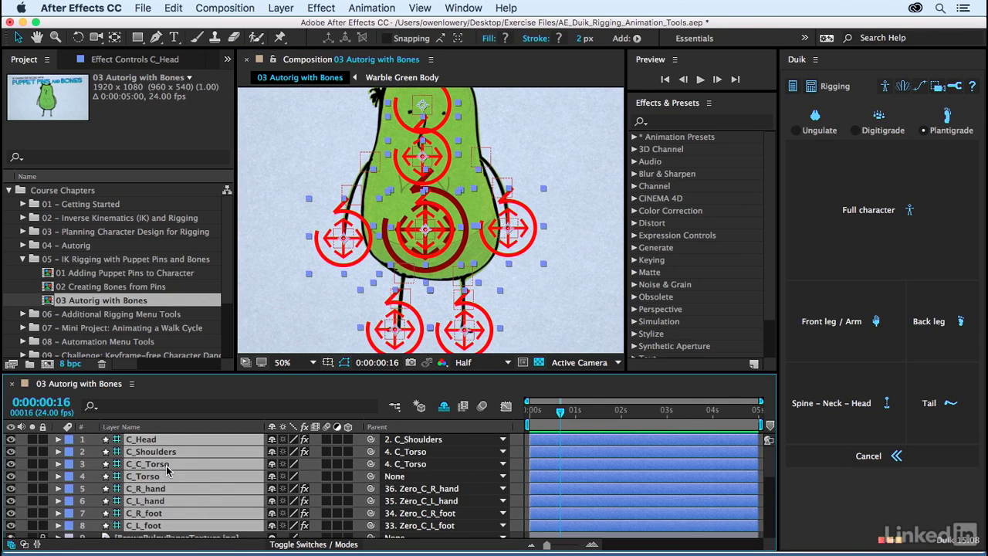
{"action": "left_click", "coordinate": [885, 87]}
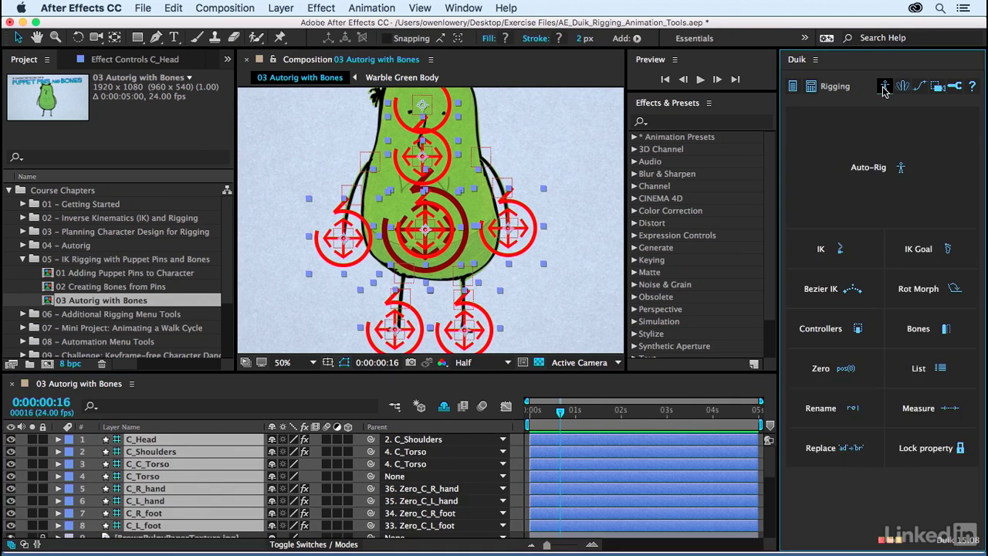
{"action": "left_click", "coordinate": [831, 329]}
{"action": "left_click", "coordinate": [941, 118]}
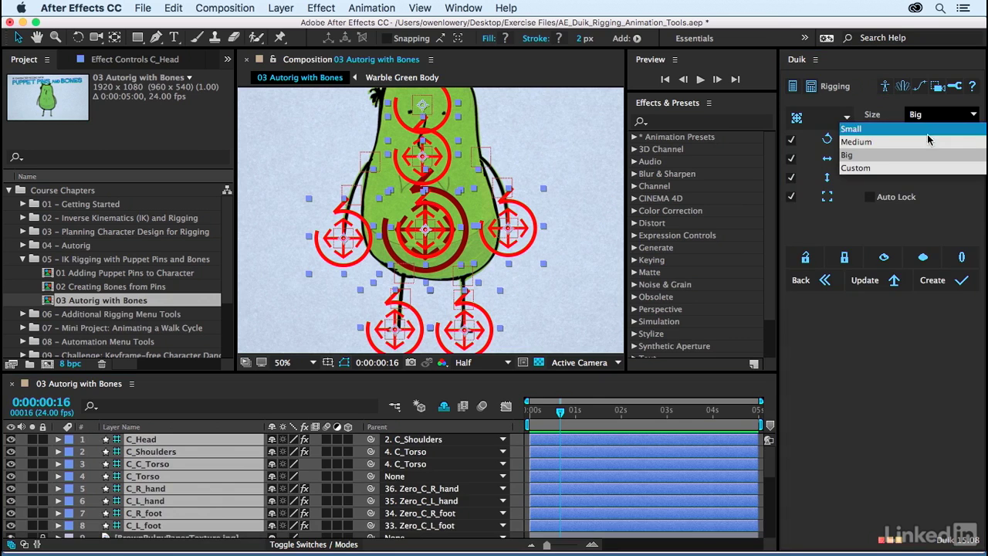
{"action": "left_click", "coordinate": [931, 143]}
{"action": "left_click", "coordinate": [915, 150]}
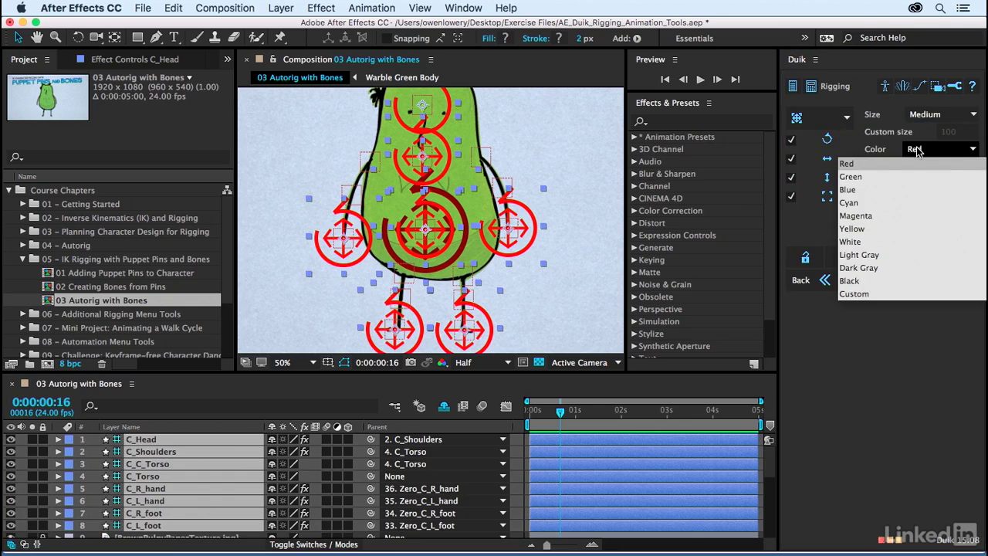
{"action": "left_click", "coordinate": [902, 242]}
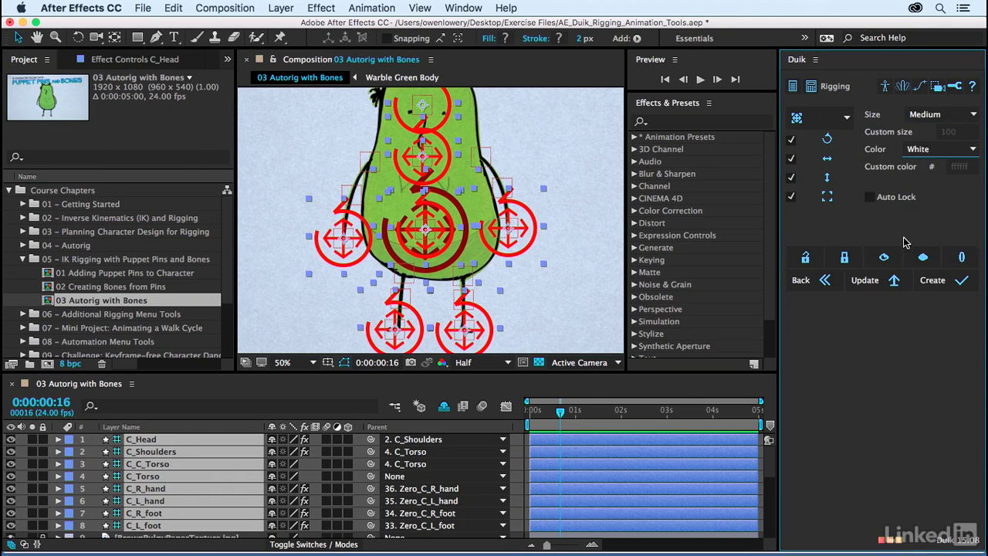
{"action": "left_click", "coordinate": [798, 203]}
{"action": "left_click", "coordinate": [874, 285]}
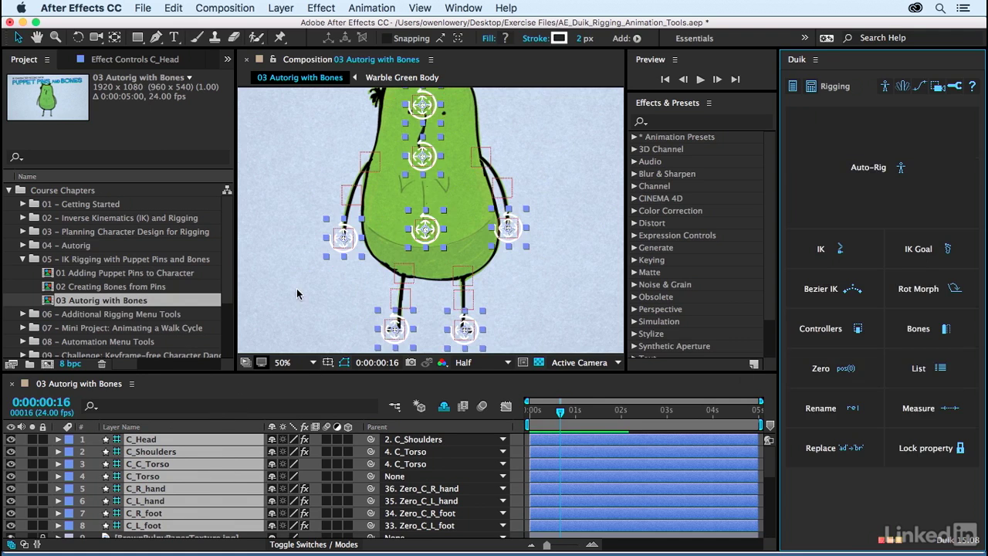
Update the C_Torso controller to Big size and Yellow color
{"action": "left_click", "coordinate": [182, 495]}
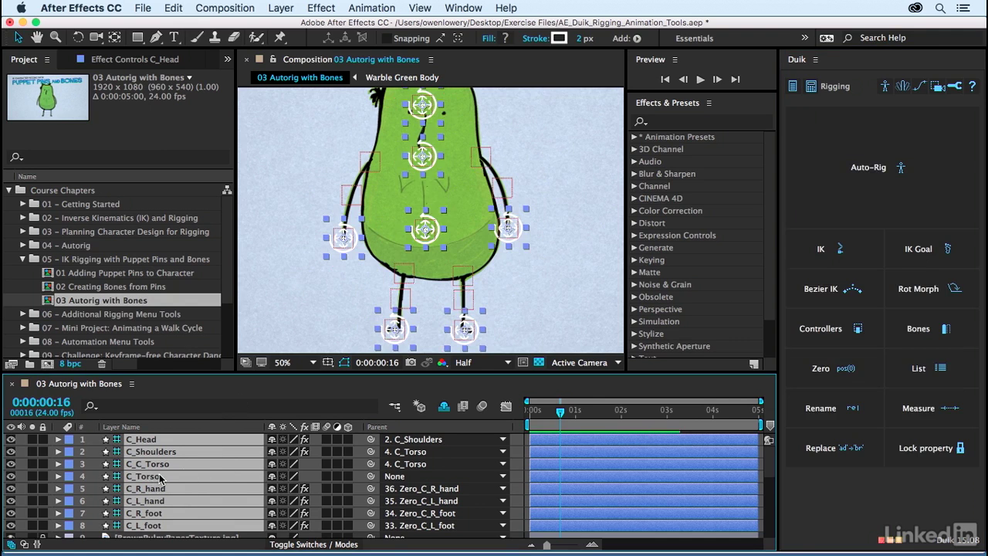
{"action": "left_click", "coordinate": [164, 478]}
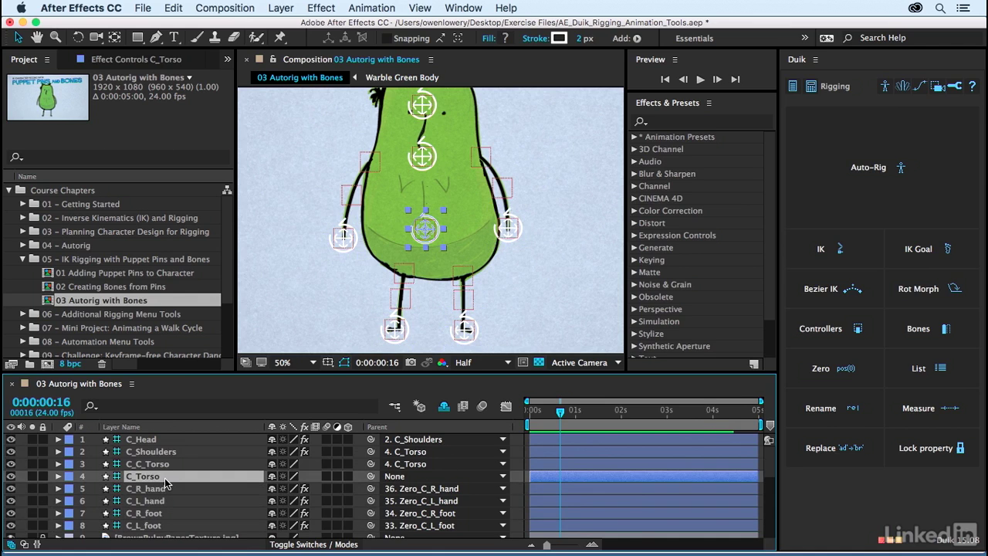
{"action": "key", "text": "super+Up"}
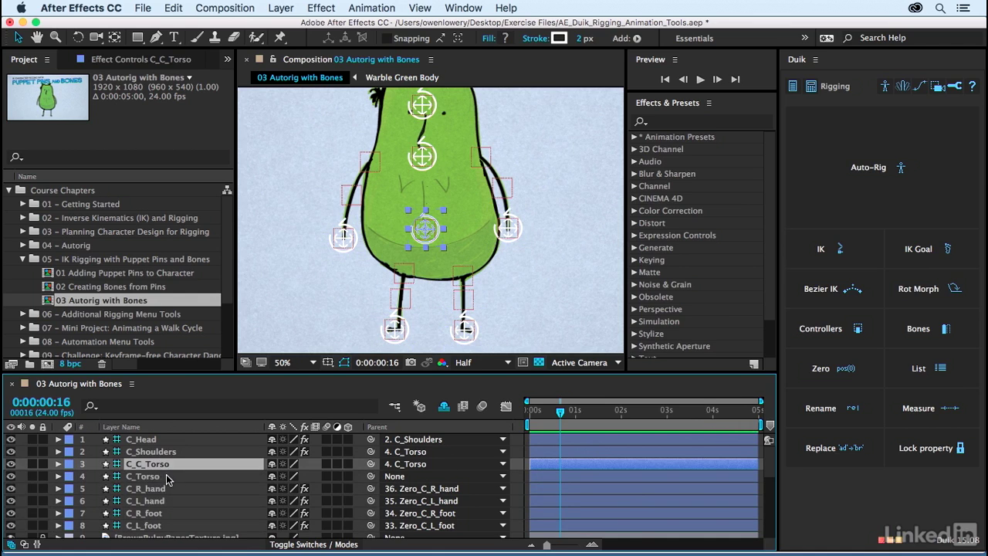
{"action": "left_click", "coordinate": [143, 479]}
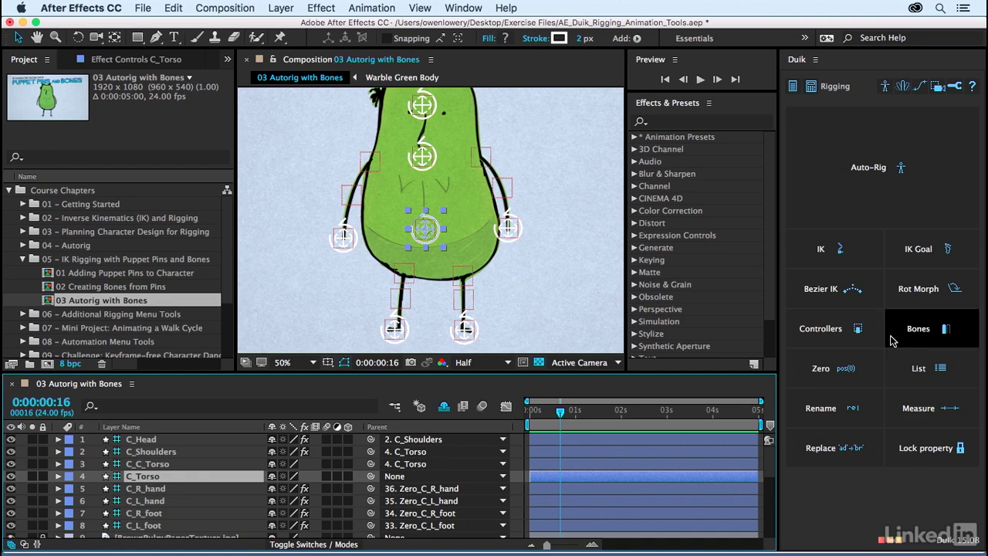
{"action": "left_click", "coordinate": [816, 327]}
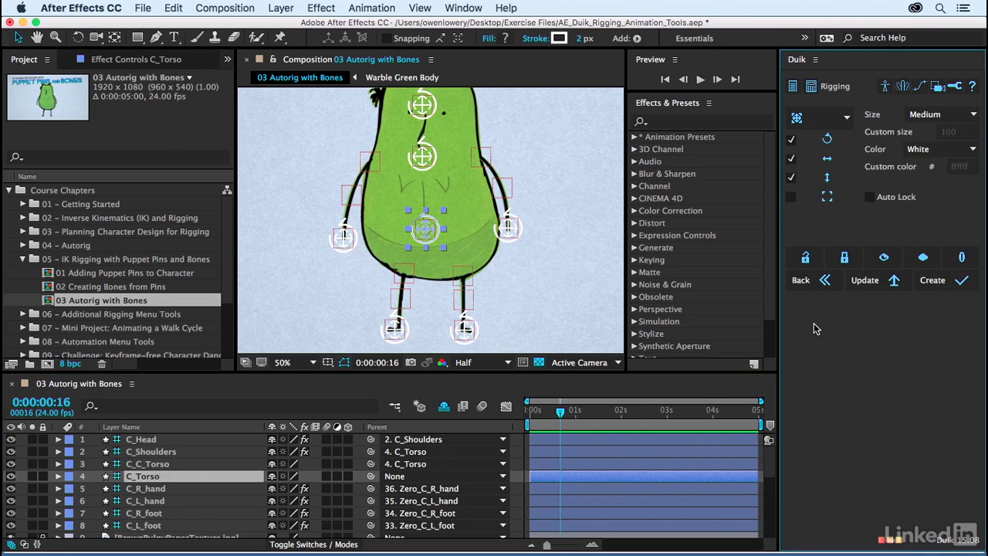
{"action": "left_click", "coordinate": [950, 116]}
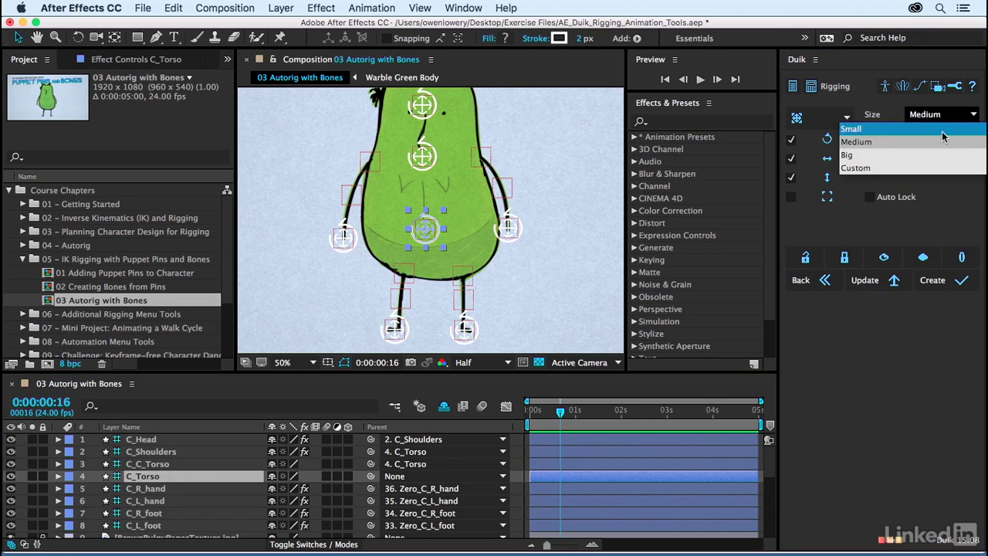
{"action": "left_click", "coordinate": [942, 156]}
{"action": "left_click", "coordinate": [933, 149]}
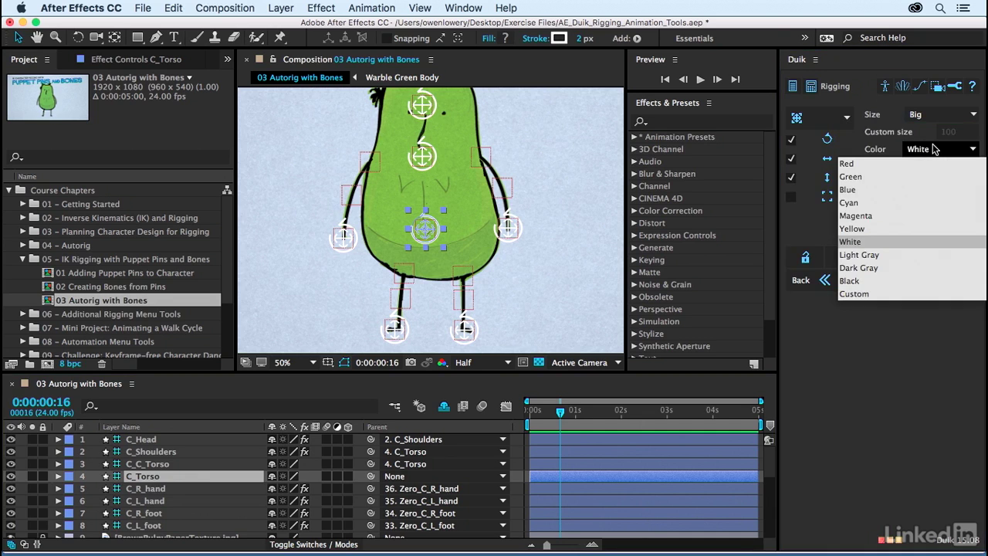
{"action": "left_click", "coordinate": [925, 230]}
{"action": "left_click", "coordinate": [865, 281]}
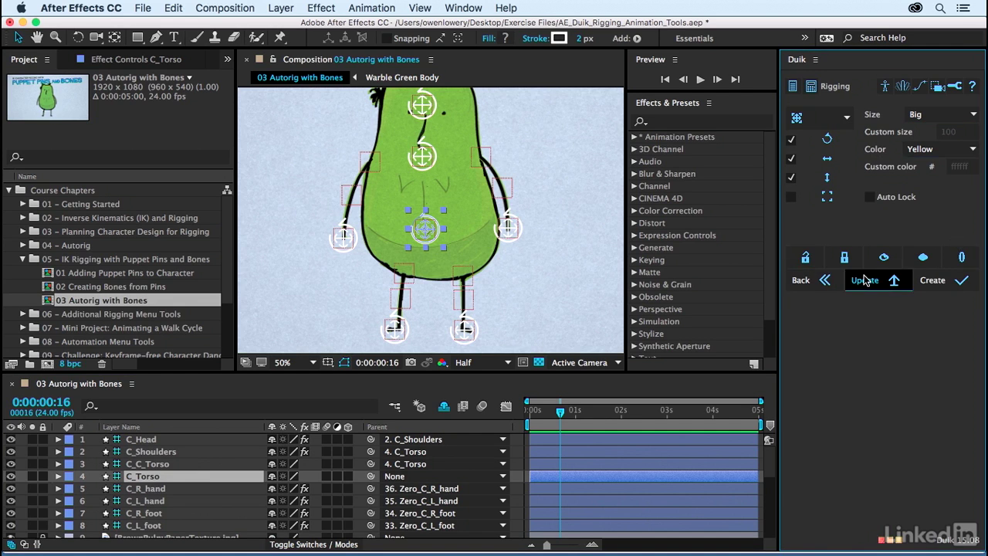
{"action": "left_click", "coordinate": [801, 281]}
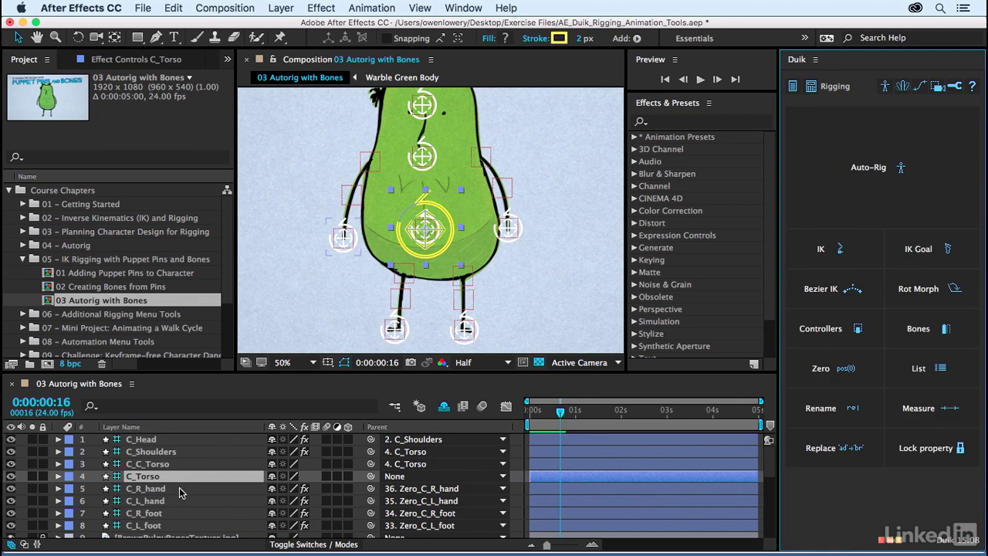
{"action": "left_click", "coordinate": [180, 491]}
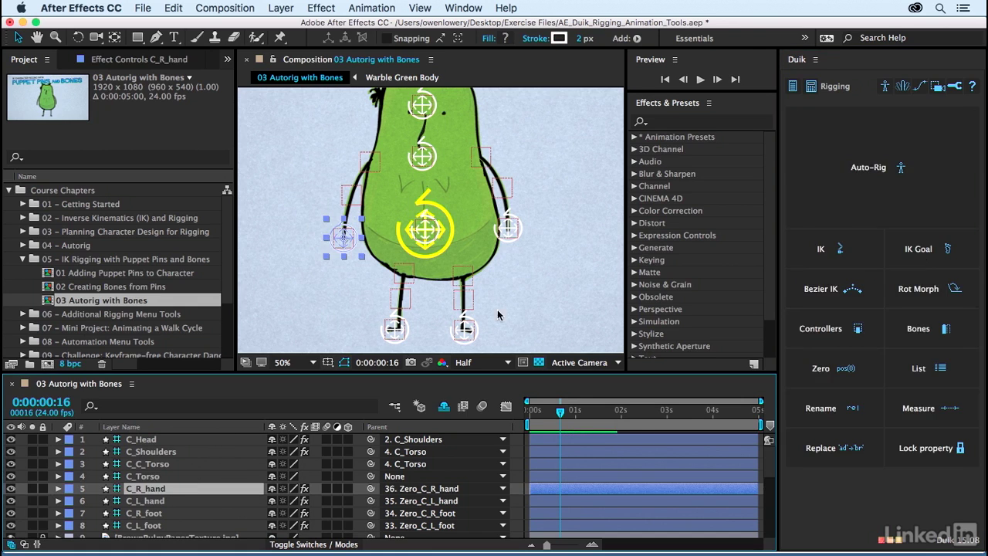
{"action": "left_click", "coordinate": [509, 291]}
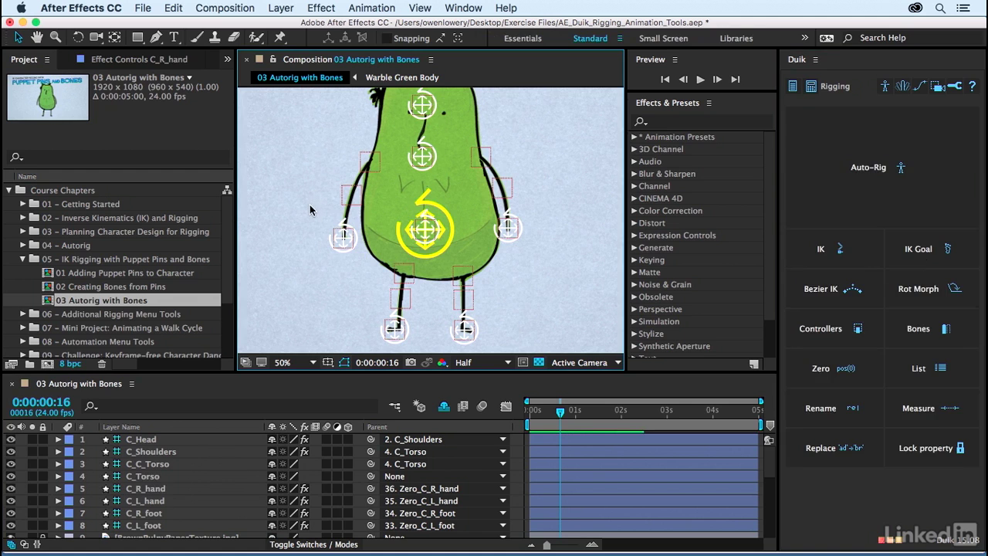
{"action": "key", "text": "comma"}
{"action": "scroll", "coordinate": [423, 502], "scroll_direction": "down", "scroll_amount": 2}
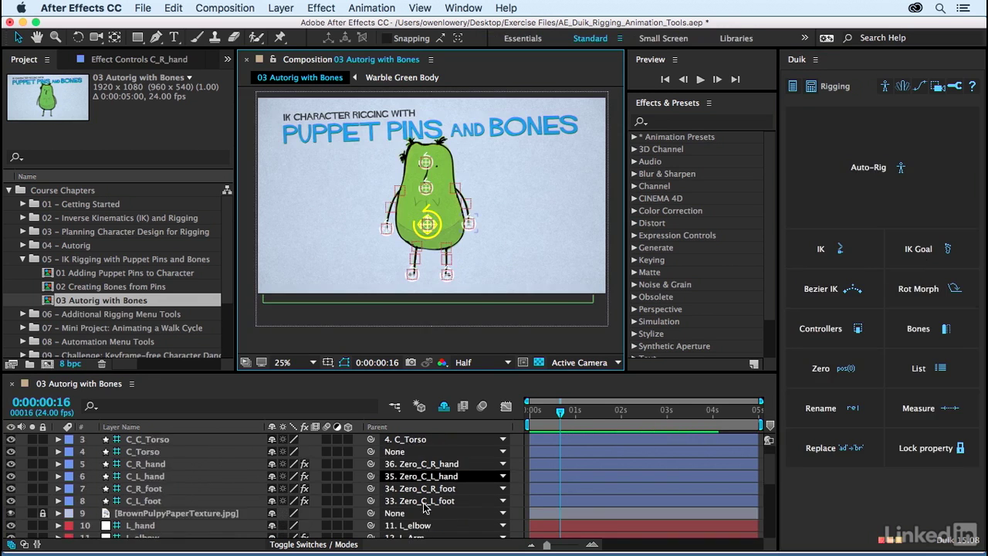
{"action": "scroll", "coordinate": [423, 506], "scroll_direction": "down", "scroll_amount": 10}
{"action": "scroll", "coordinate": [423, 506], "scroll_direction": "up", "scroll_amount": 15}
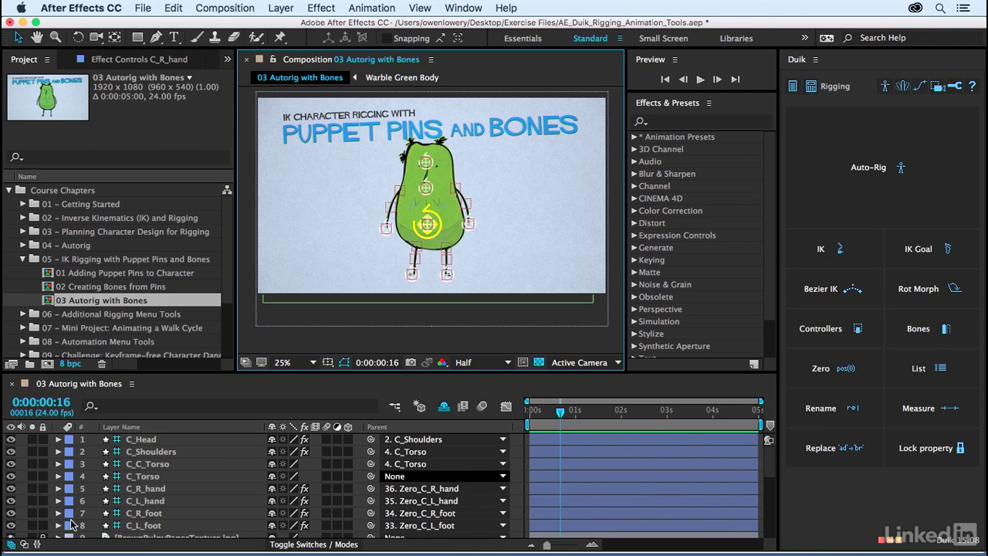
Select all bone layers from L_hand through Head, then hide and lock them
{"action": "scroll", "coordinate": [106, 502], "scroll_direction": "down", "scroll_amount": 4}
{"action": "scroll", "coordinate": [106, 502], "scroll_direction": "down", "scroll_amount": 2}
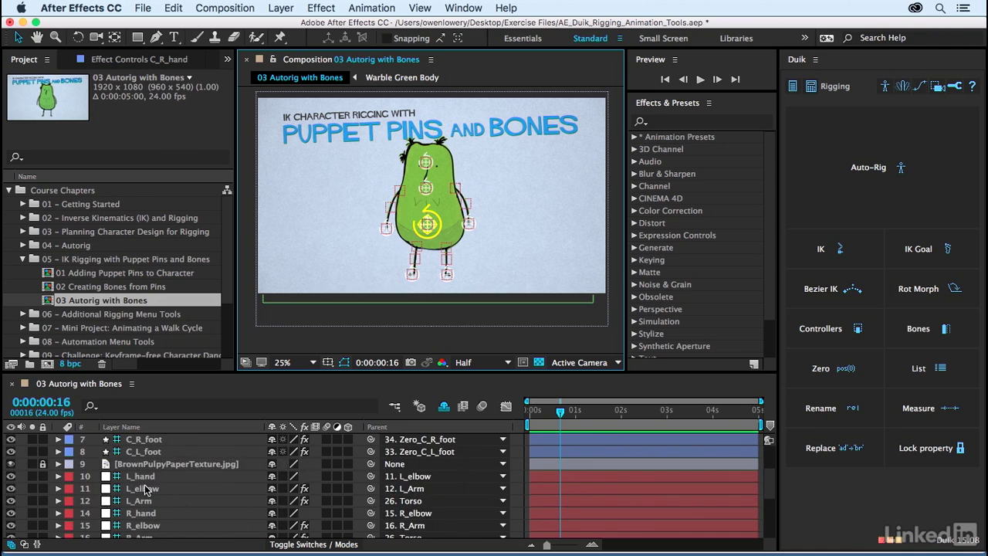
{"action": "left_click", "coordinate": [149, 479]}
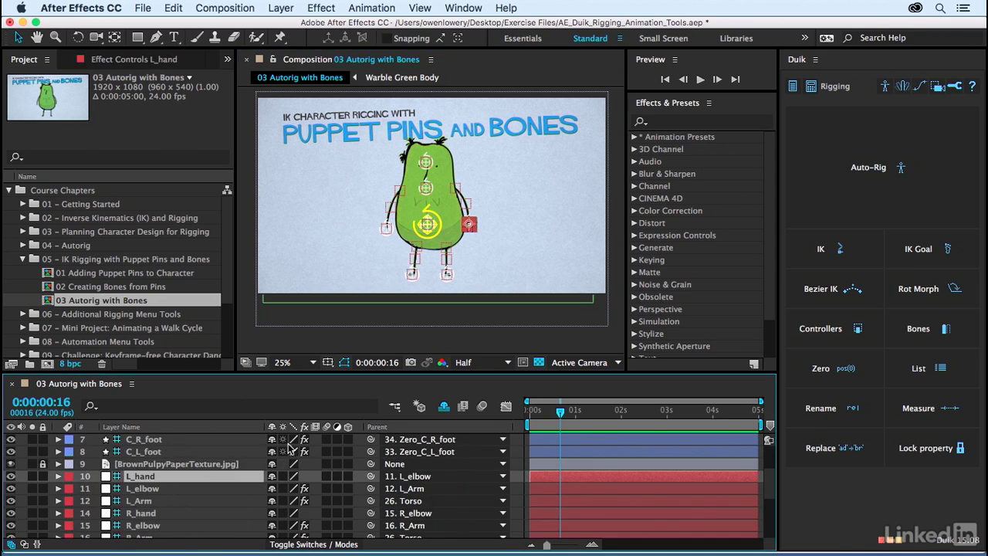
{"action": "scroll", "coordinate": [167, 493], "scroll_direction": "down", "scroll_amount": 2}
{"action": "scroll", "coordinate": [167, 491], "scroll_direction": "down", "scroll_amount": 9}
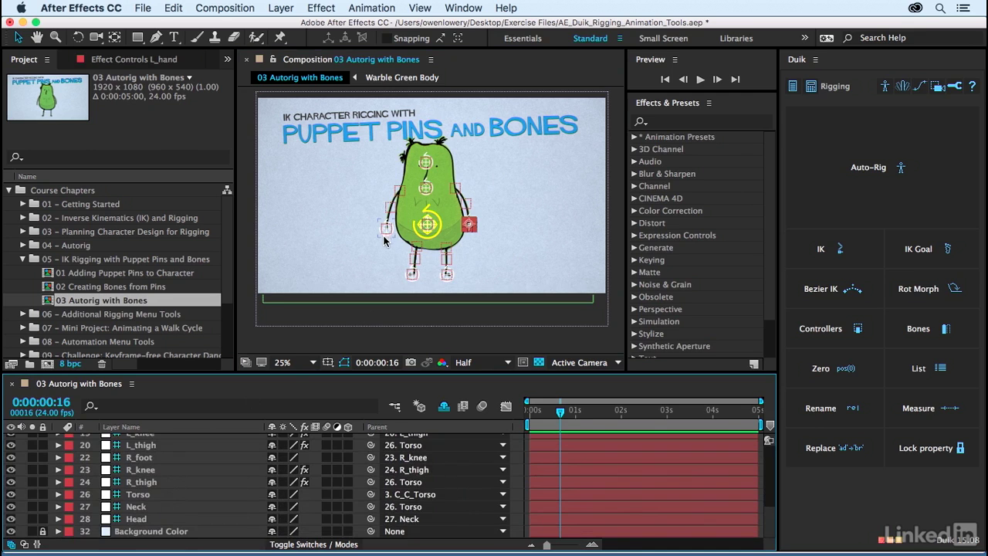
{"action": "left_click", "coordinate": [151, 519], "text": "shift"}
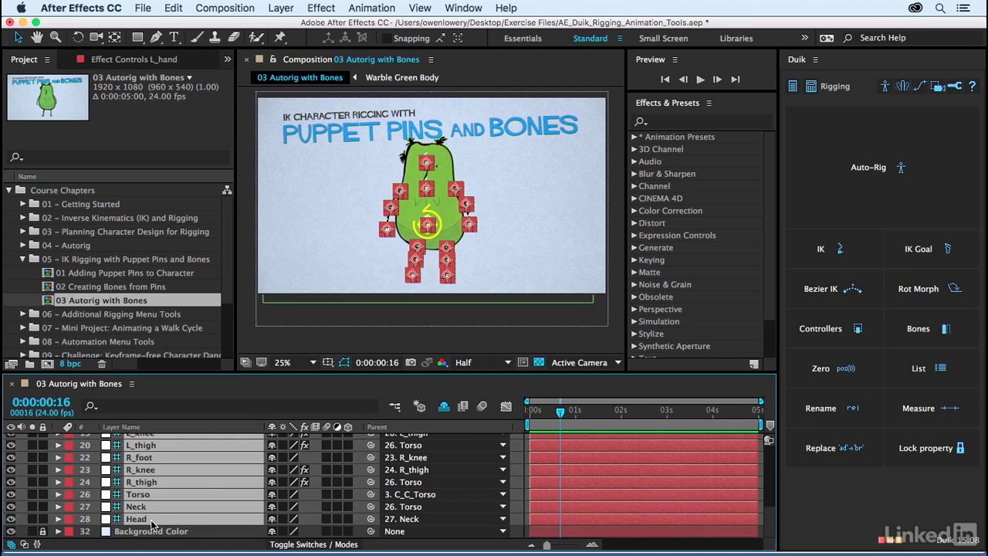
{"action": "left_click", "coordinate": [11, 509]}
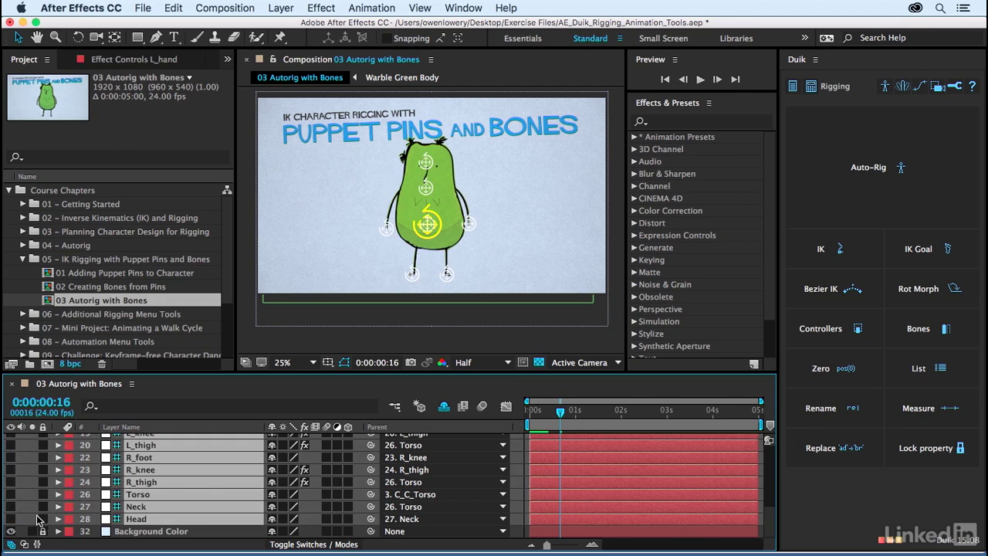
{"action": "left_click", "coordinate": [43, 519]}
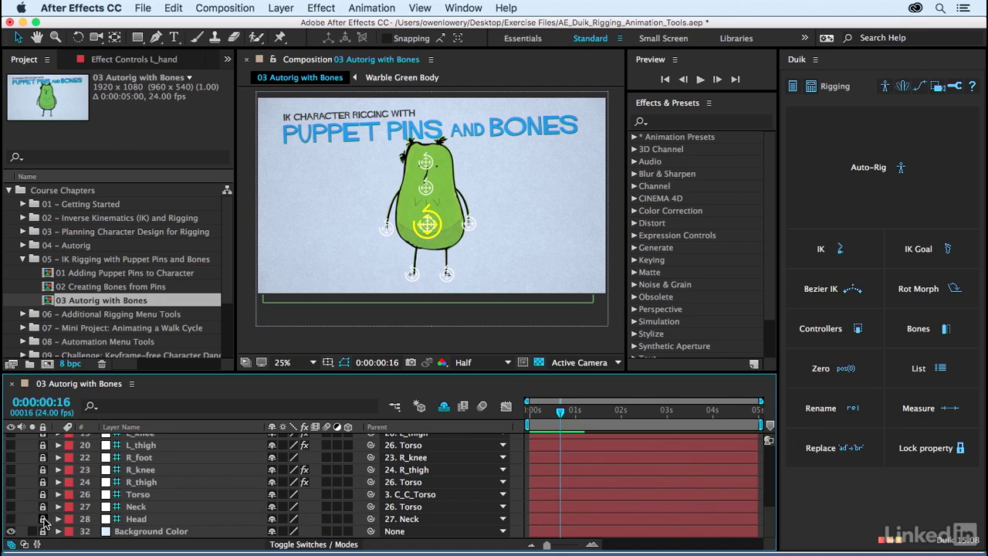
Mark the spine and leg bone layers as shy, with shy layers temporarily shown in the timeline
{"action": "left_click", "coordinate": [272, 519]}
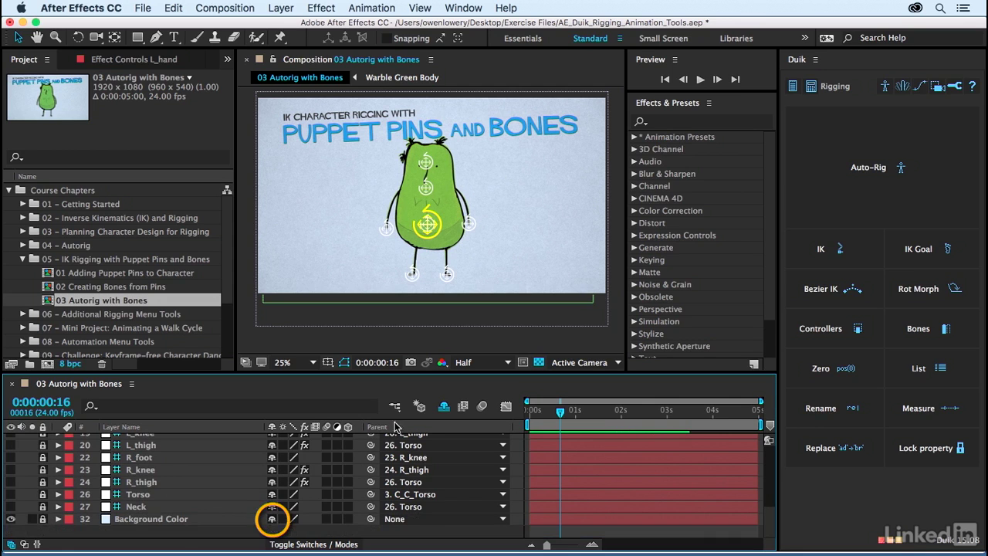
{"action": "left_click", "coordinate": [444, 406]}
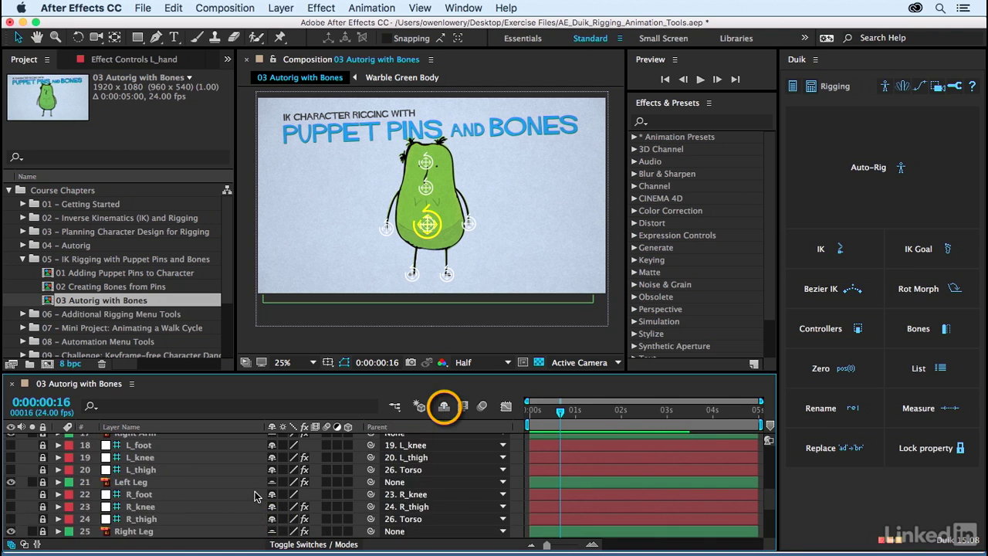
{"action": "scroll", "coordinate": [258, 495], "scroll_direction": "down", "scroll_amount": 2}
{"action": "scroll", "coordinate": [257, 495], "scroll_direction": "down", "scroll_amount": 3}
{"action": "left_click_drag", "start_coordinate": [272, 482], "coordinate": [272, 457]}
{"action": "scroll", "coordinate": [231, 471], "scroll_direction": "up", "scroll_amount": 3}
{"action": "scroll", "coordinate": [230, 471], "scroll_direction": "up", "scroll_amount": 2}
{"action": "left_click_drag", "start_coordinate": [272, 494], "coordinate": [272, 445]}
Mark the arm, elbow and hand bone layers of both arms as shy, then hide all shy layers
{"action": "scroll", "coordinate": [272, 464], "scroll_direction": "up", "scroll_amount": 2}
{"action": "scroll", "coordinate": [234, 457], "scroll_direction": "up", "scroll_amount": 3}
{"action": "scroll", "coordinate": [272, 447], "scroll_direction": "up", "scroll_amount": 2}
{"action": "left_click", "coordinate": [272, 458]}
{"action": "scroll", "coordinate": [247, 469], "scroll_direction": "up", "scroll_amount": 3}
{"action": "scroll", "coordinate": [245, 469], "scroll_direction": "up", "scroll_amount": 2}
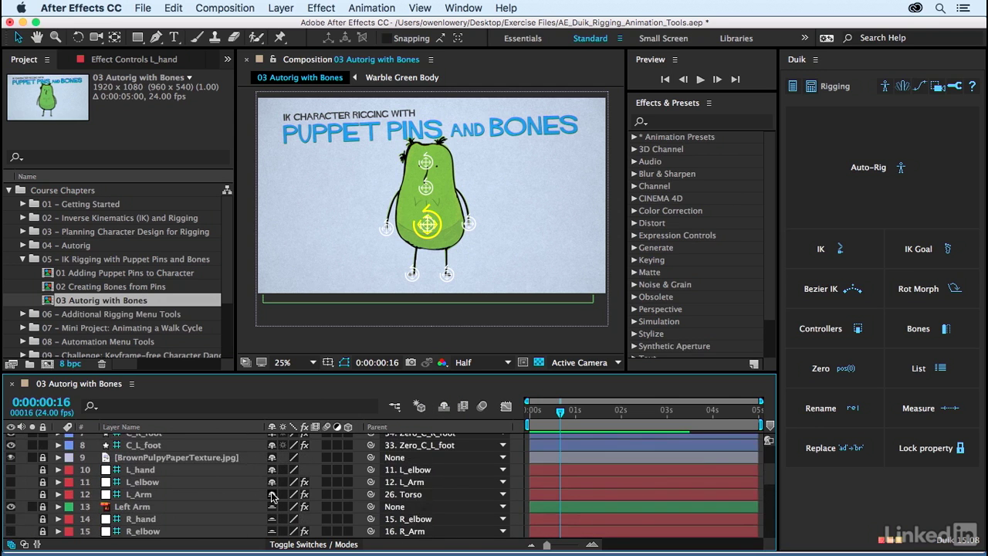
{"action": "left_click_drag", "start_coordinate": [272, 494], "coordinate": [272, 470]}
{"action": "scroll", "coordinate": [224, 480], "scroll_direction": "up", "scroll_amount": 2}
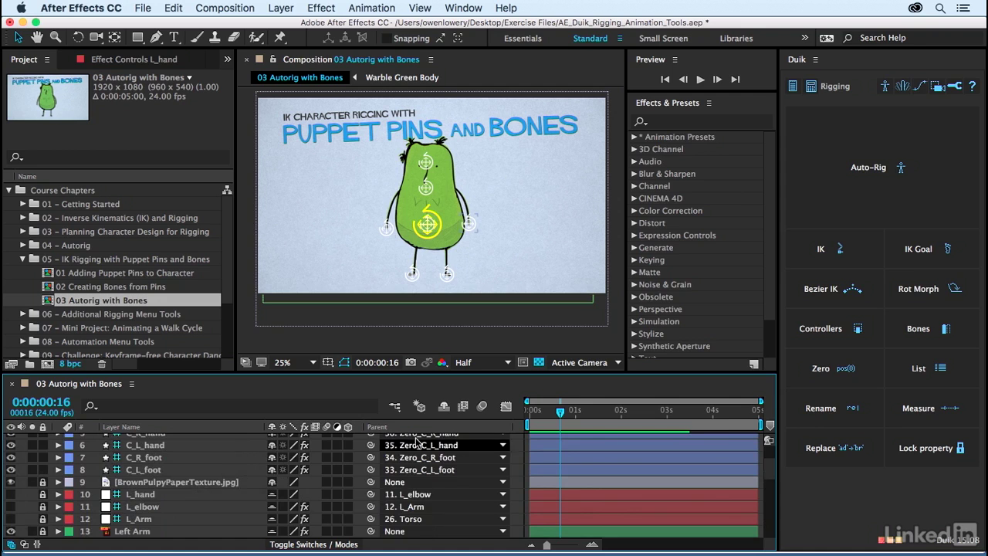
{"action": "left_click", "coordinate": [444, 405]}
{"action": "scroll", "coordinate": [145, 492], "scroll_direction": "up", "scroll_amount": 1}
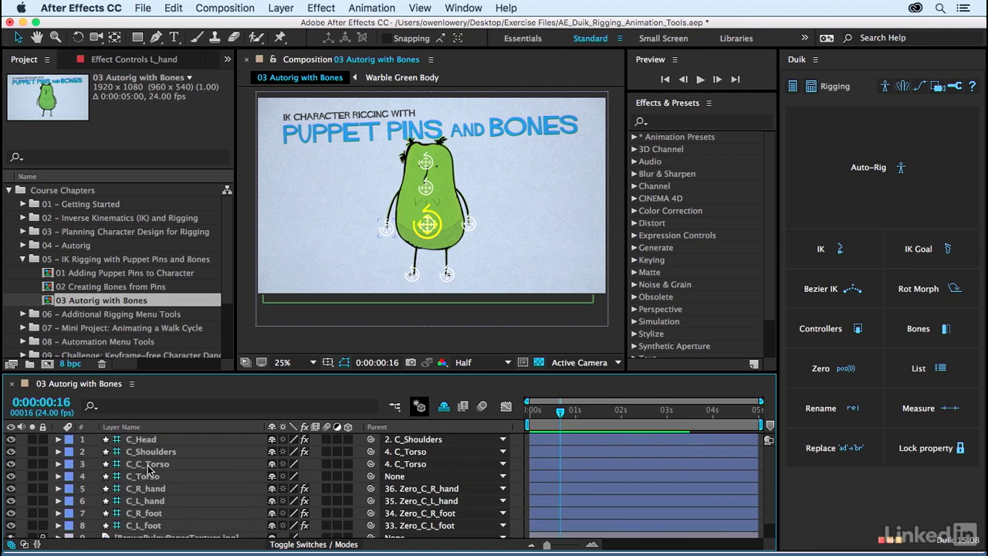
Raise the C_R_hand controller slightly to bend the character's right arm at the elbow
{"action": "left_click", "coordinate": [164, 442]}
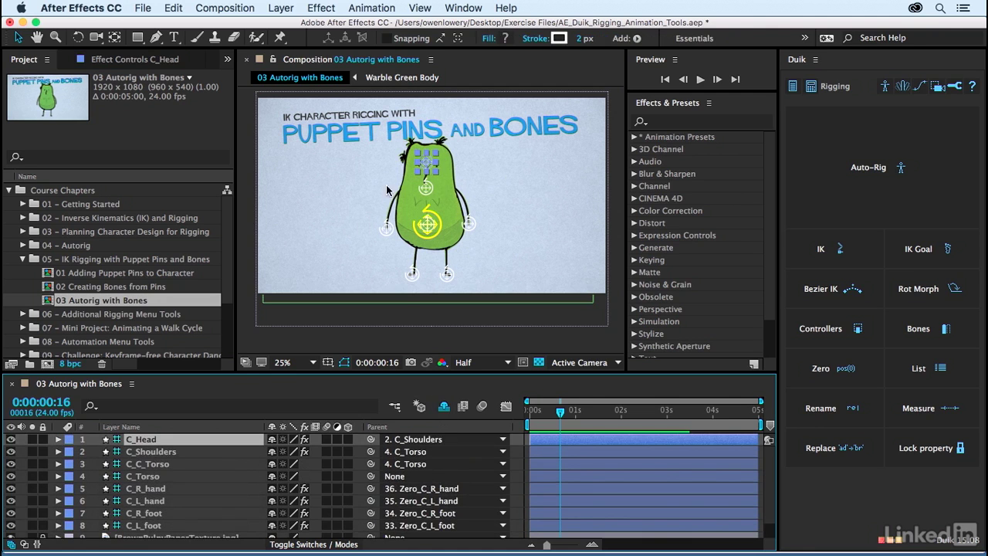
{"action": "left_click", "coordinate": [111, 442]}
{"action": "scroll", "coordinate": [433, 225], "scroll_direction": "up", "scroll_amount": 2}
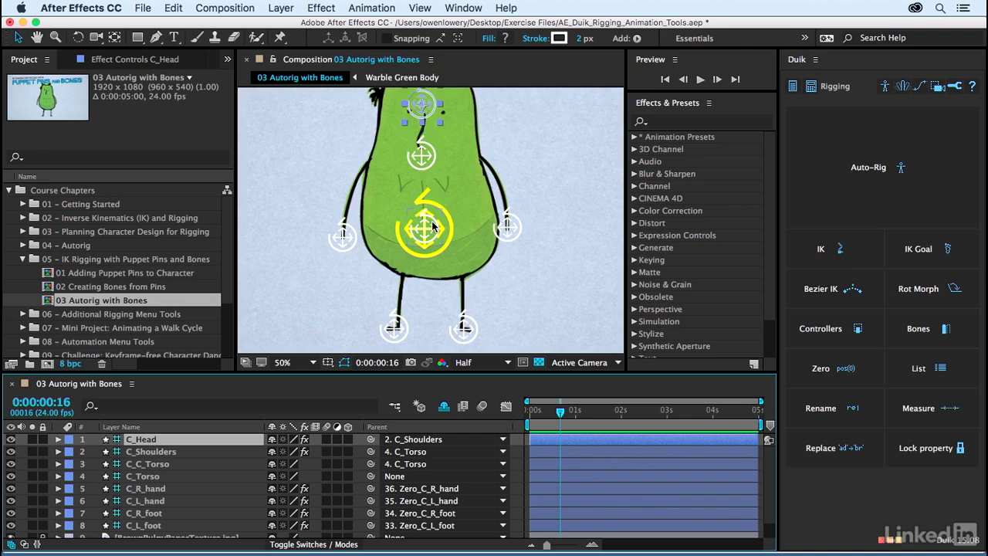
{"action": "scroll", "coordinate": [432, 226], "scroll_direction": "up", "scroll_amount": 2}
{"action": "scroll", "coordinate": [430, 225], "scroll_direction": "down", "scroll_amount": 2}
{"action": "left_click_drag", "start_coordinate": [349, 242], "coordinate": [371, 218]}
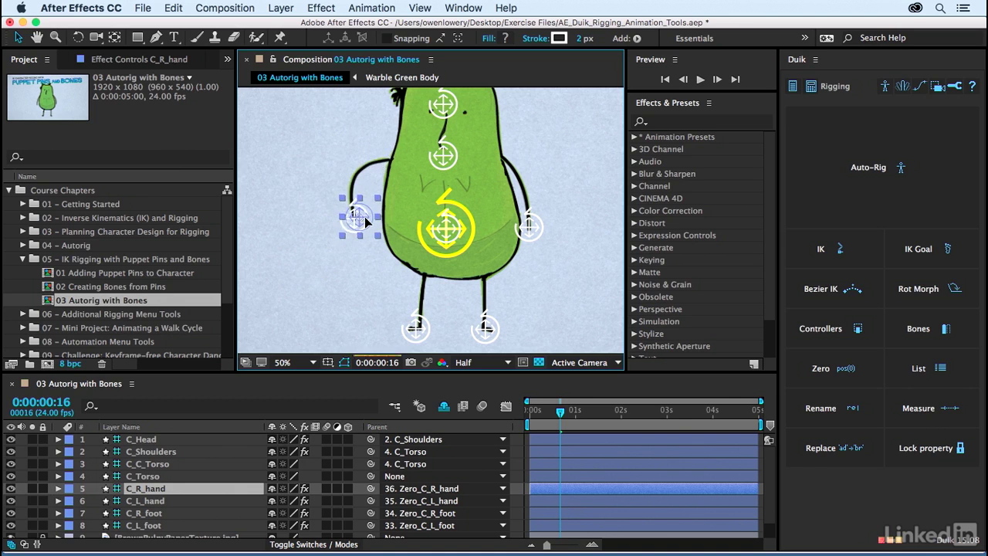
{"action": "left_click", "coordinate": [372, 224]}
Shift the C_C_Torso and C_Head controllers slightly to pose the character's body and head
{"action": "left_click", "coordinate": [451, 232]}
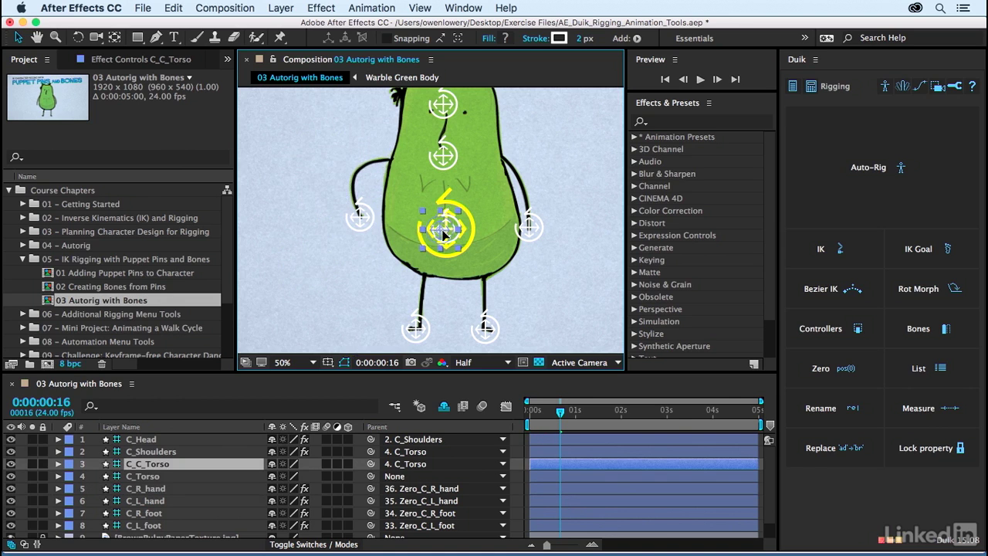
{"action": "mouse_move", "coordinate": [467, 232]}
{"action": "left_mouse_down"}
{"action": "mouse_move", "coordinate": [437, 228]}
{"action": "mouse_move", "coordinate": [494, 229]}
{"action": "mouse_move", "coordinate": [449, 228]}
{"action": "mouse_move", "coordinate": [472, 232]}
{"action": "left_mouse_up"}
{"action": "left_click_drag", "start_coordinate": [516, 143], "coordinate": [441, 222]}
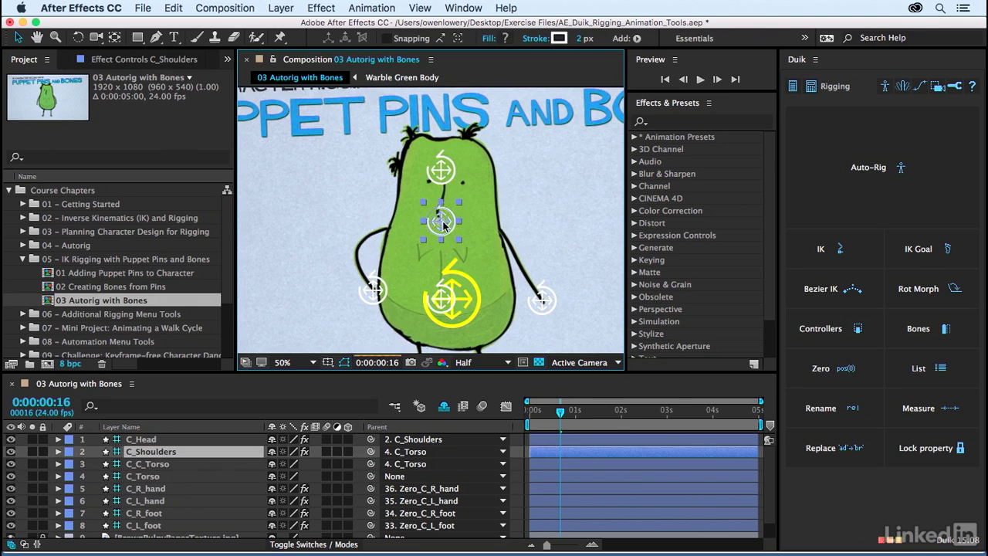
{"action": "left_click", "coordinate": [455, 180]}
{"action": "mouse_move", "coordinate": [455, 180]}
{"action": "left_mouse_down"}
{"action": "mouse_move", "coordinate": [476, 155]}
{"action": "mouse_move", "coordinate": [445, 176]}
{"action": "left_mouse_up"}
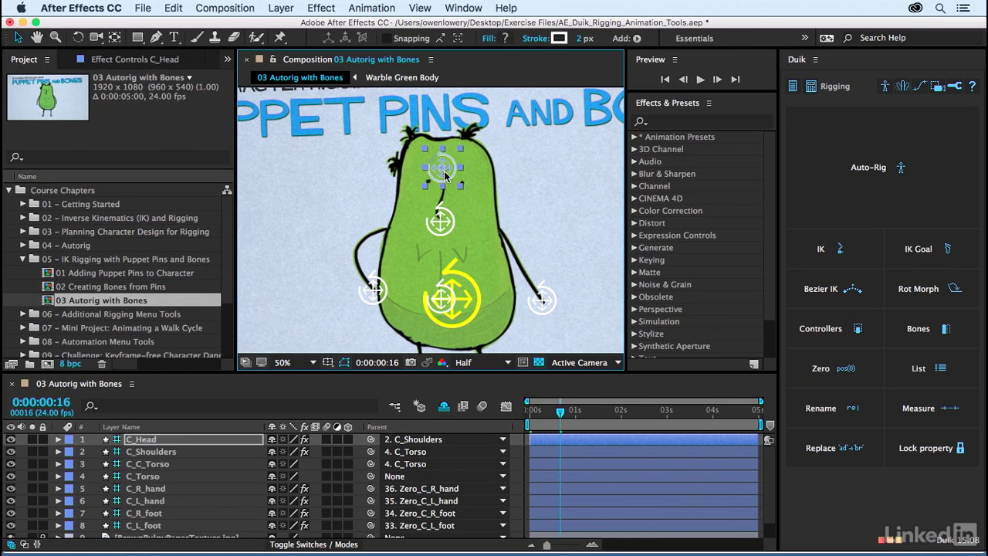
Set the rotation of the C_Shoulders controller to -3.0°
{"action": "left_click", "coordinate": [444, 224]}
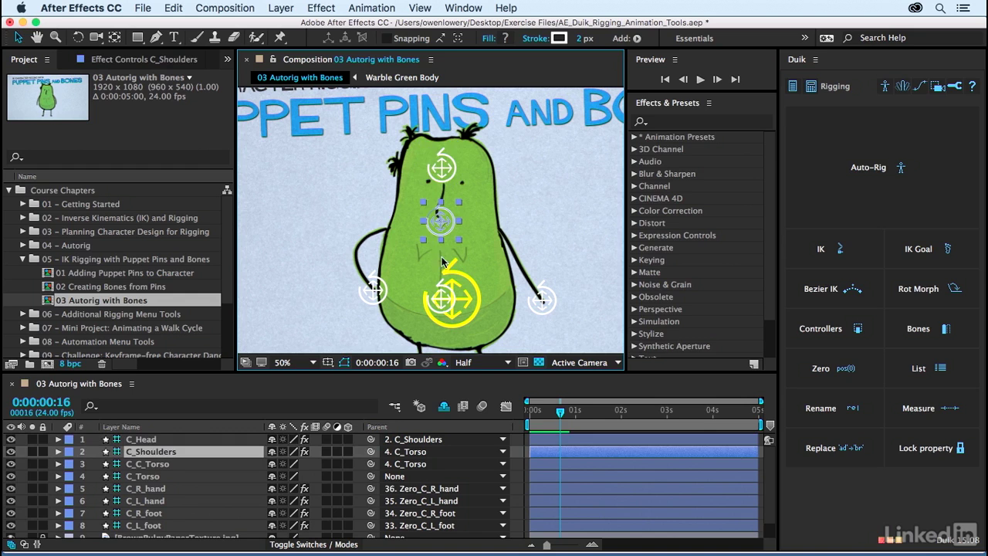
{"action": "key", "text": "r"}
{"action": "mouse_move", "coordinate": [285, 464]}
{"action": "left_mouse_down"}
{"action": "mouse_move", "coordinate": [318, 462]}
{"action": "mouse_move", "coordinate": [294, 463]}
{"action": "left_mouse_up"}
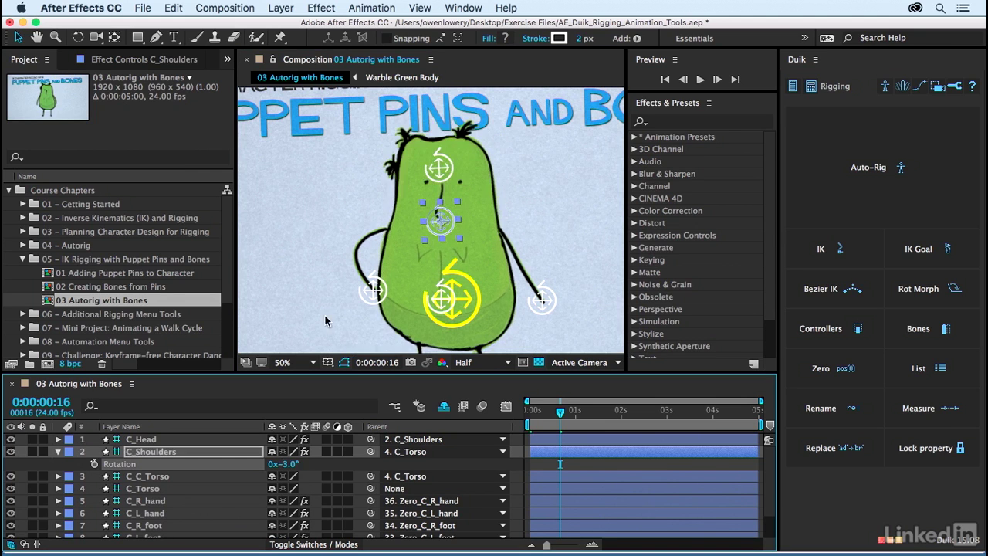
Move the C_R_foot controller up and away from the body to lift and bend the right leg
{"action": "scroll", "coordinate": [372, 296], "scroll_direction": "down", "scroll_amount": 1}
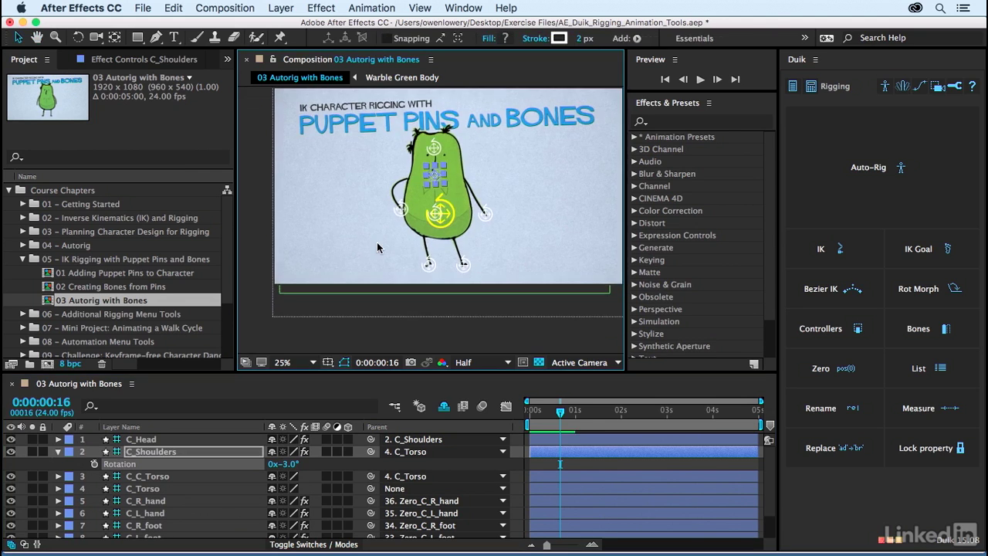
{"action": "scroll", "coordinate": [378, 247], "scroll_direction": "up", "scroll_amount": 1}
{"action": "left_click_drag", "start_coordinate": [434, 313], "coordinate": [374, 269]}
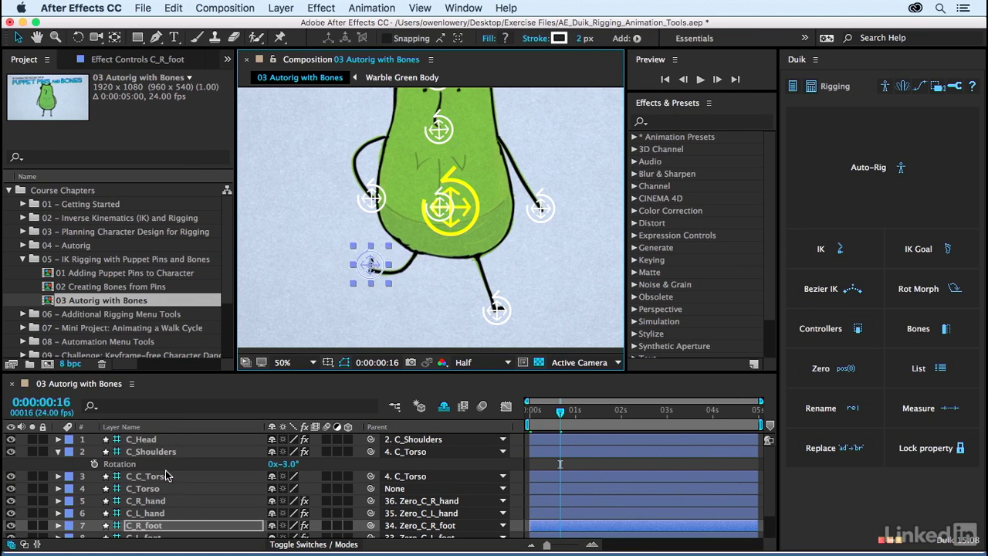
{"action": "scroll", "coordinate": [142, 522], "scroll_direction": "down", "scroll_amount": 1}
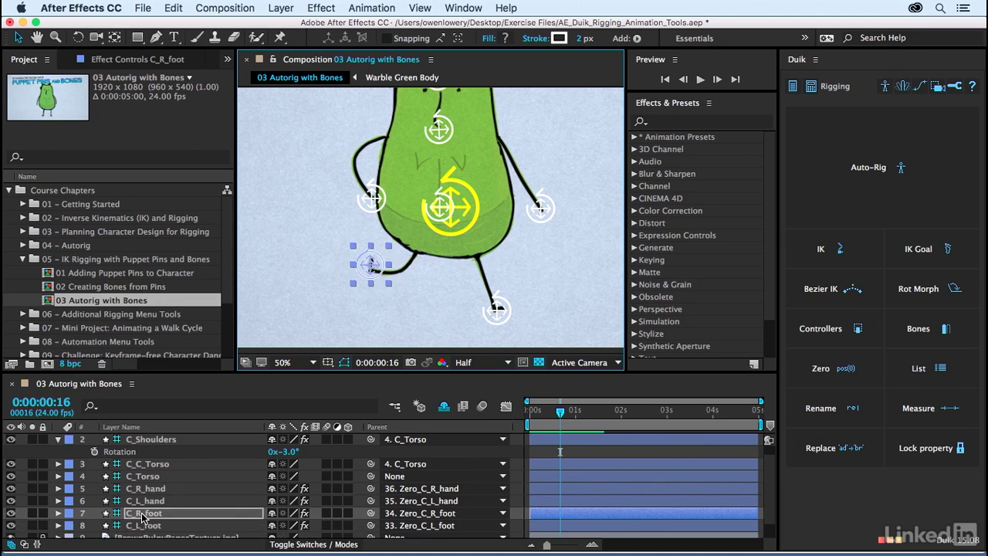
Turn off Clockwise in the C_R_foot controller's IK R_knee effect and lower the foot beneath the body
{"action": "key", "text": "e"}
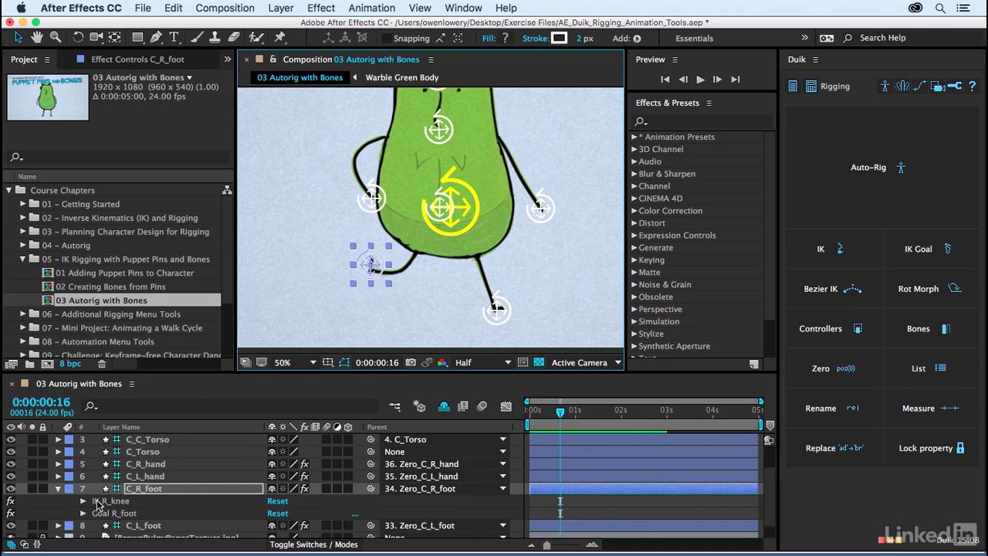
{"action": "double_click", "coordinate": [120, 502]}
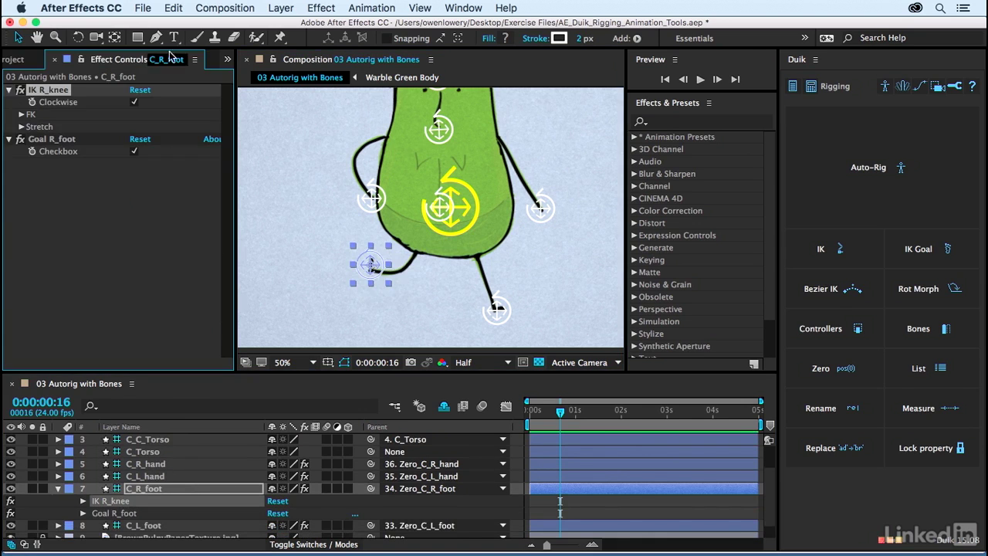
{"action": "left_click_drag", "start_coordinate": [378, 273], "coordinate": [384, 263]}
{"action": "left_click", "coordinate": [135, 103]}
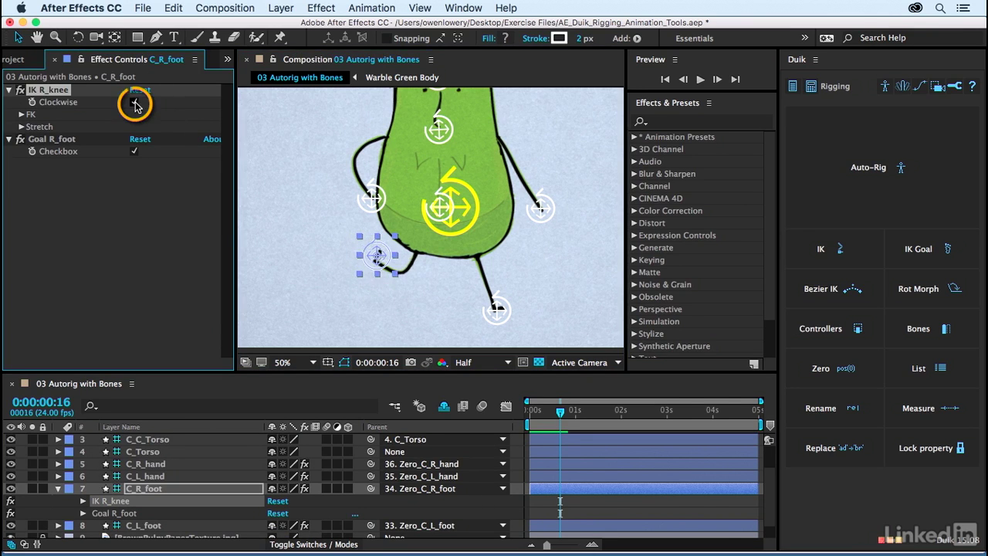
{"action": "left_click_drag", "start_coordinate": [381, 265], "coordinate": [412, 311]}
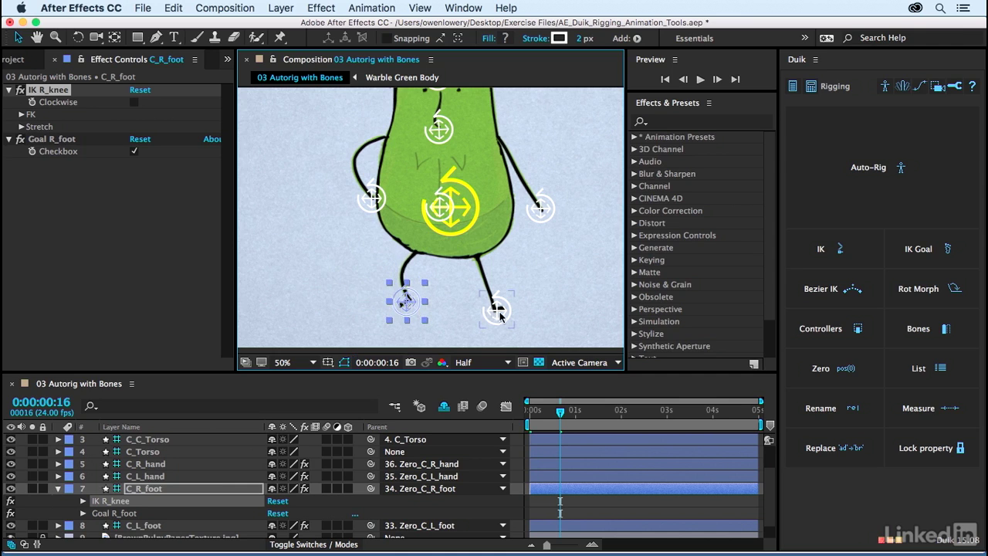
Move the C_L_foot controller inward under the body and shift the C_L_hand controller to test the left arm, ending beside the hip
{"action": "left_click_drag", "start_coordinate": [499, 315], "coordinate": [480, 327]}
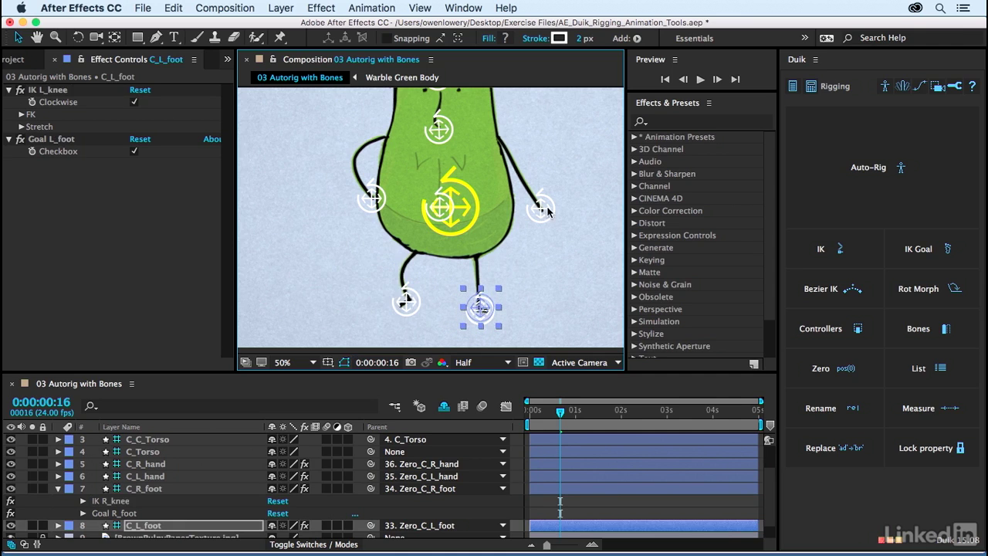
{"action": "left_click", "coordinate": [544, 209]}
{"action": "left_click_drag", "start_coordinate": [541, 153], "coordinate": [537, 205]}
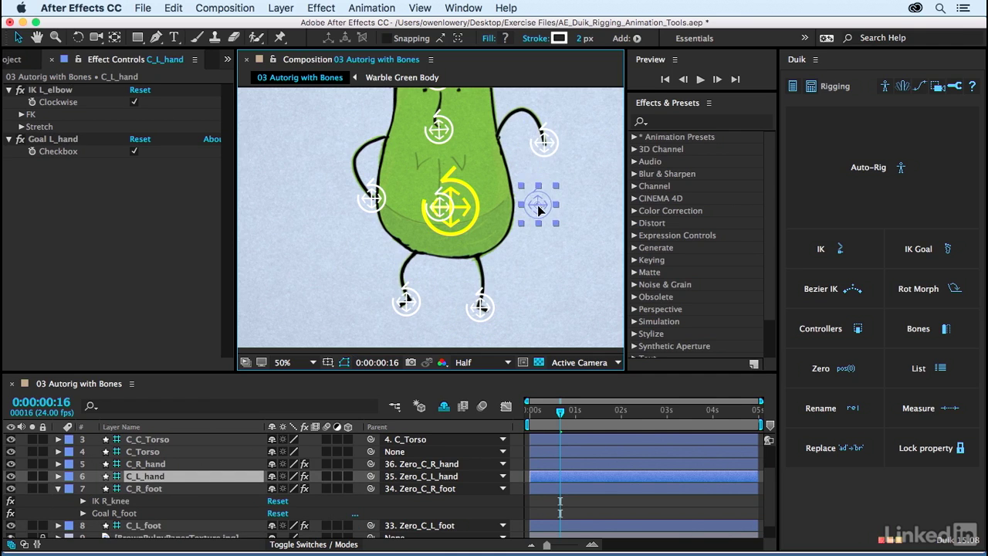
Shift the C_C_Torso controller sideways and back to test how the lower body follows
{"action": "left_click", "coordinate": [447, 206]}
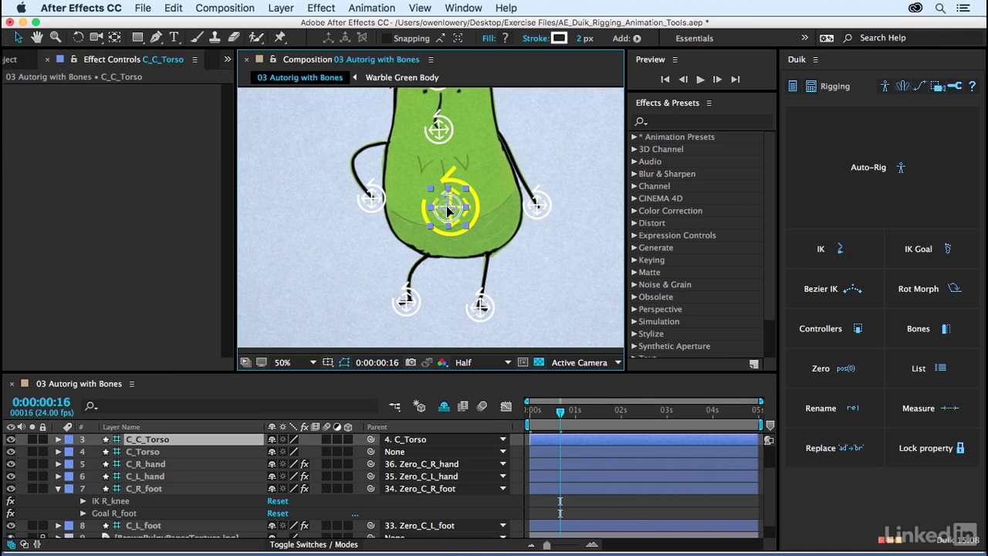
{"action": "mouse_move", "coordinate": [447, 206]}
{"action": "left_mouse_down"}
{"action": "mouse_move", "coordinate": [434, 206]}
{"action": "mouse_move", "coordinate": [456, 219]}
{"action": "mouse_move", "coordinate": [440, 209]}
{"action": "left_mouse_up"}
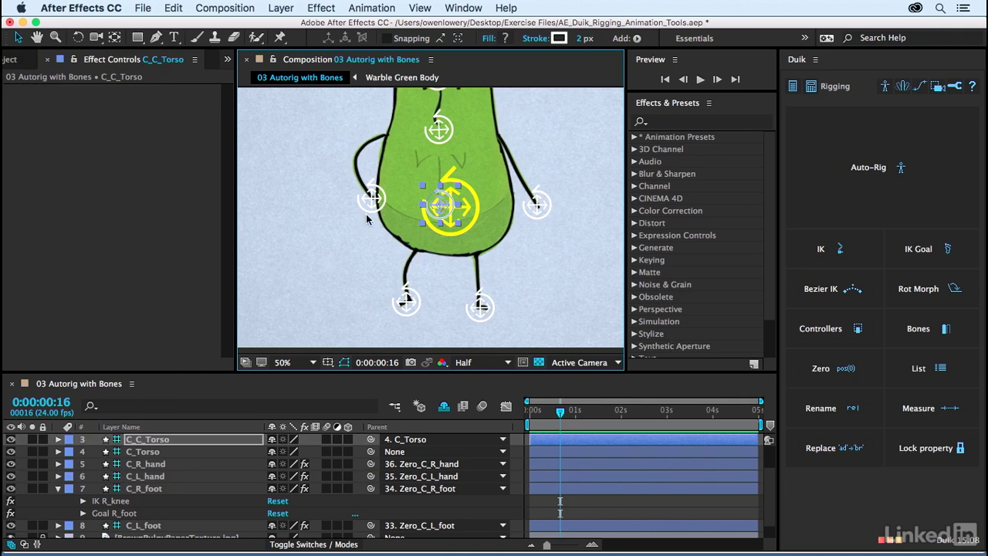
Raise the C_R_hand controller slightly and test the arm with Auto-Stretch off in its IK R_elbow effect, leaving Auto-Stretch on
{"action": "left_click_drag", "start_coordinate": [366, 214], "coordinate": [359, 192]}
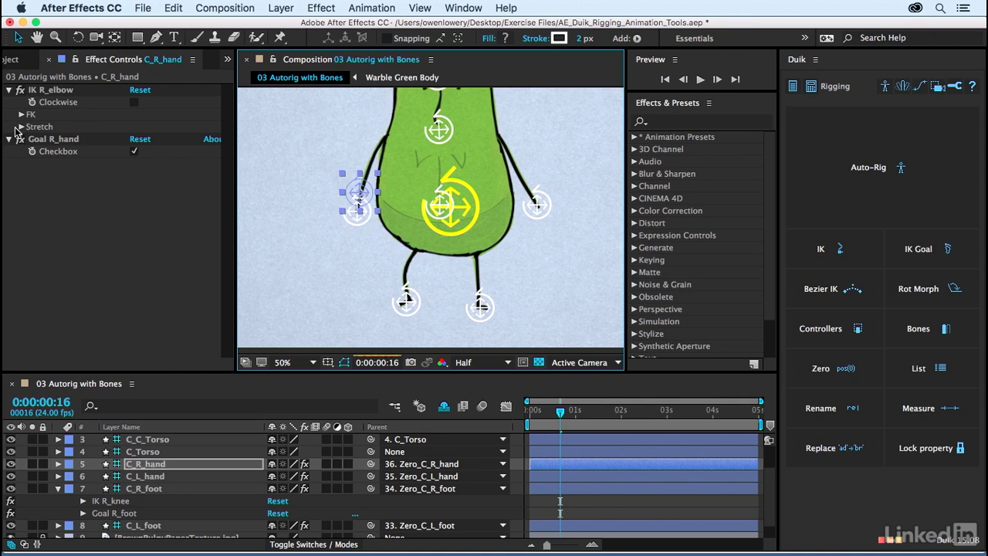
{"action": "left_click", "coordinate": [22, 127]}
{"action": "left_click", "coordinate": [135, 140]}
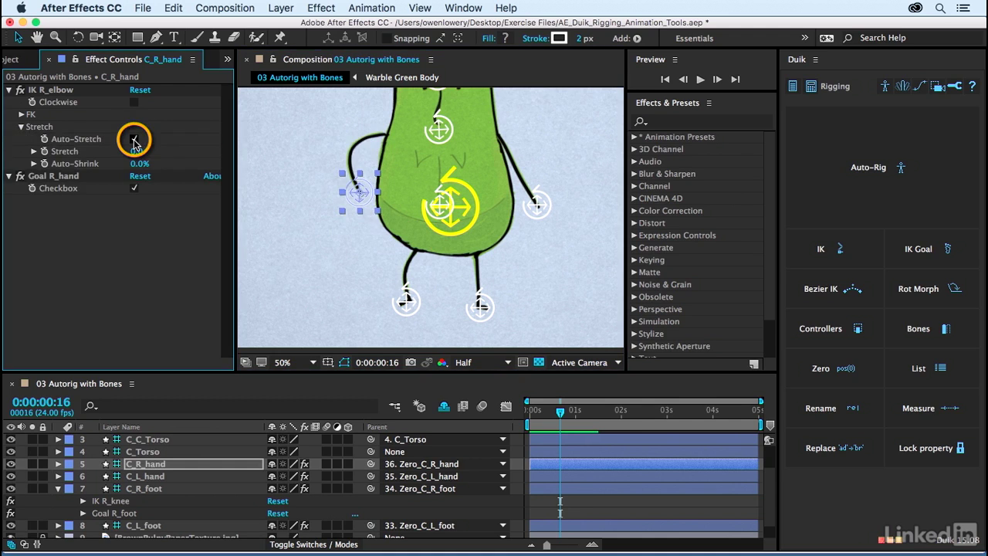
{"action": "left_click", "coordinate": [135, 140]}
{"action": "mouse_move", "coordinate": [358, 201]}
{"action": "left_mouse_down"}
{"action": "mouse_move", "coordinate": [292, 223]}
{"action": "mouse_move", "coordinate": [331, 169]}
{"action": "mouse_move", "coordinate": [351, 193]}
{"action": "mouse_move", "coordinate": [286, 220]}
{"action": "mouse_move", "coordinate": [316, 198]}
{"action": "mouse_move", "coordinate": [361, 194]}
{"action": "left_mouse_up"}
{"action": "left_click", "coordinate": [135, 139]}
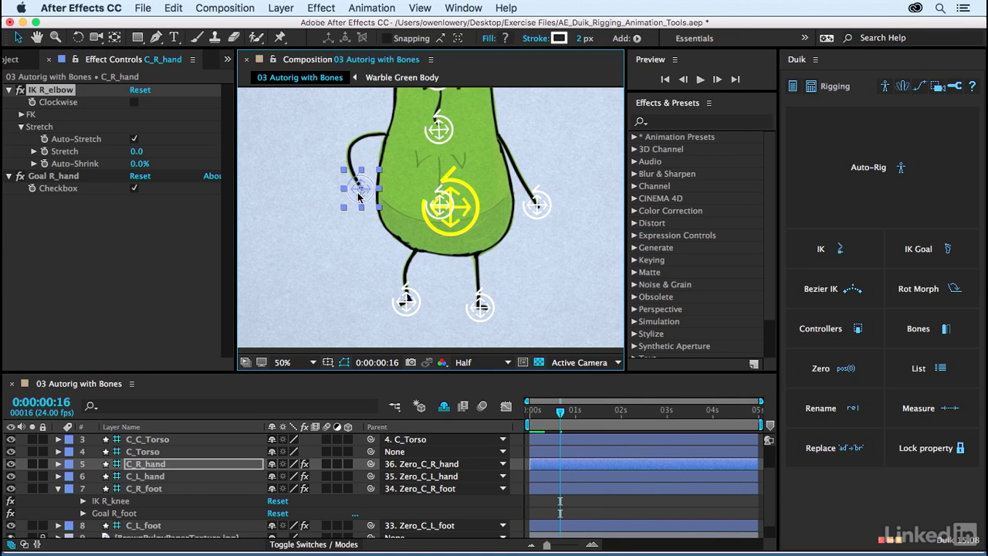